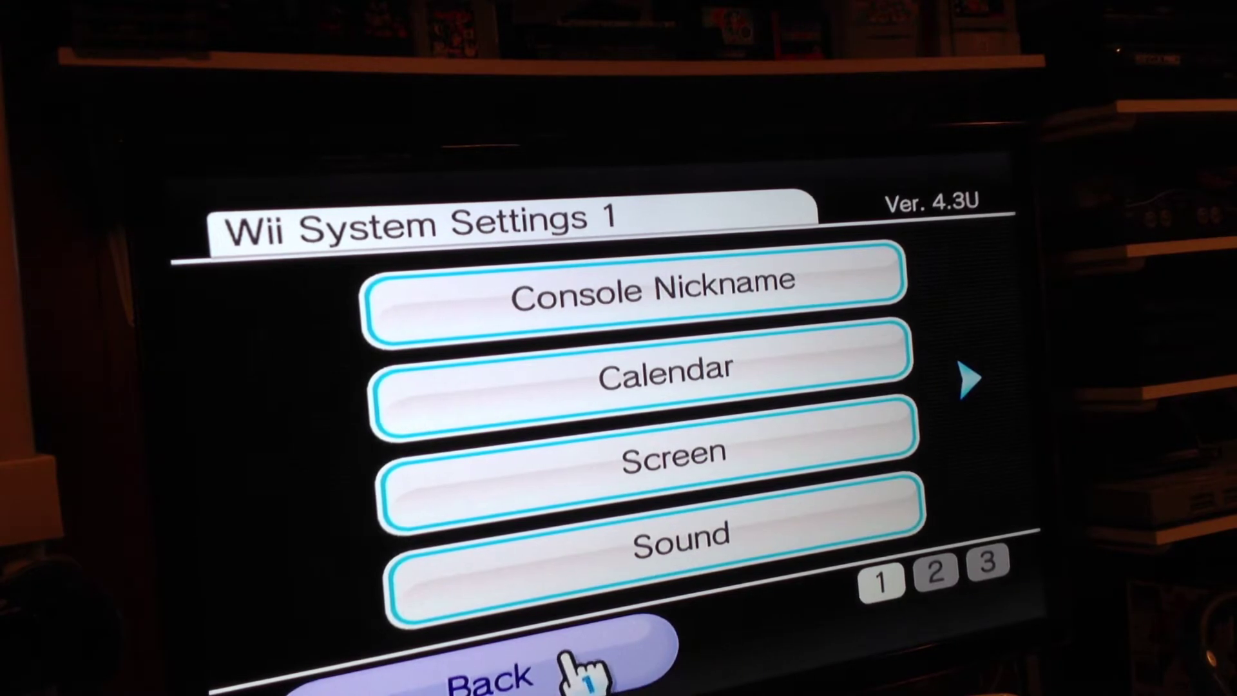
- Back out of System Settings after confirming the Wii version is 4.3U
click(578, 671)
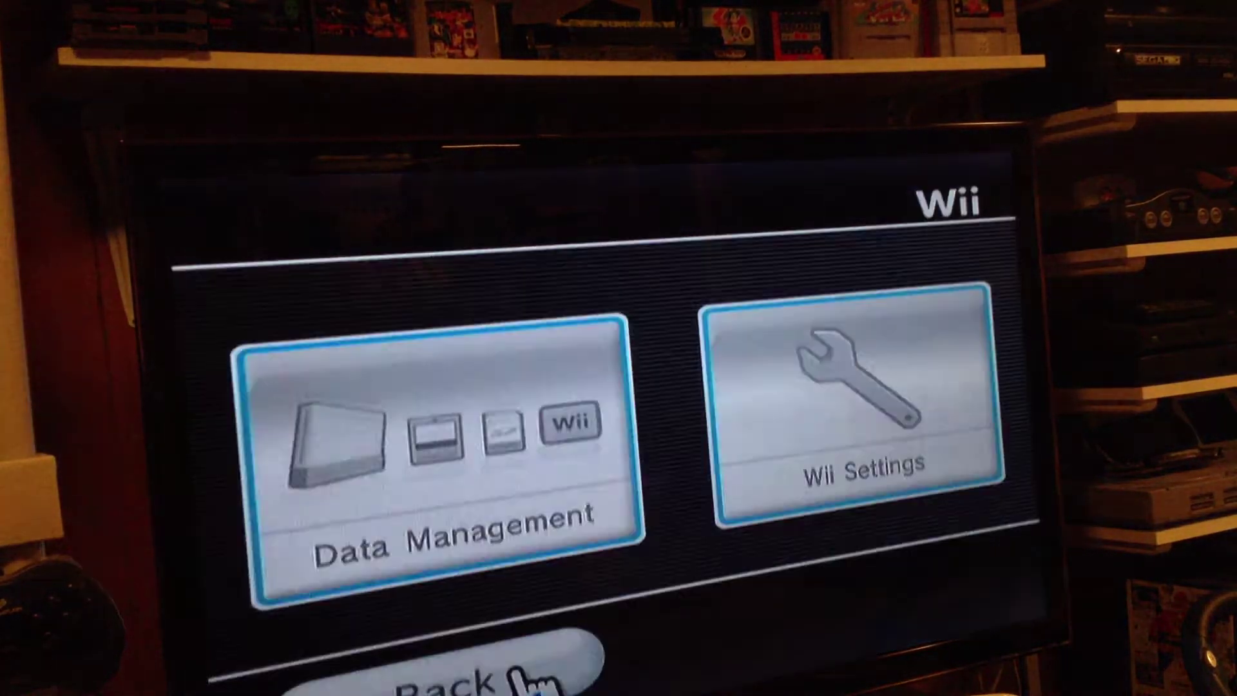
- Return to the Wii Menu and start the Super Smash Bros. Brawl channel
click(541, 677)
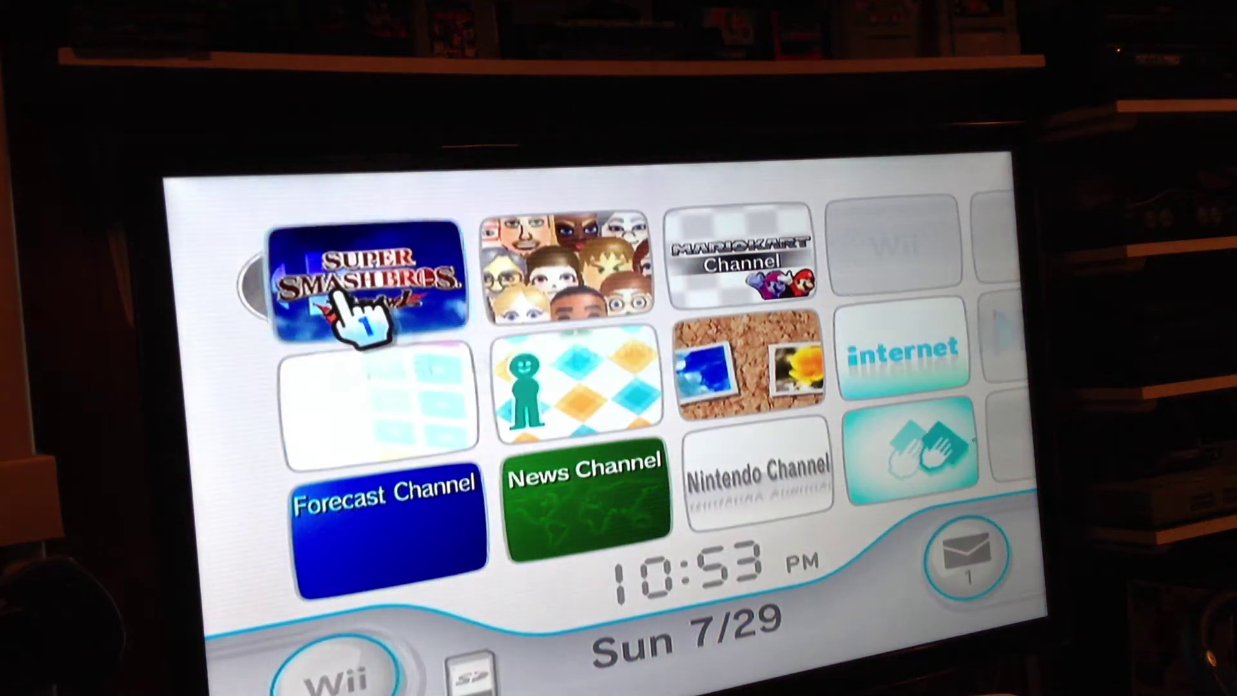
click(392, 319)
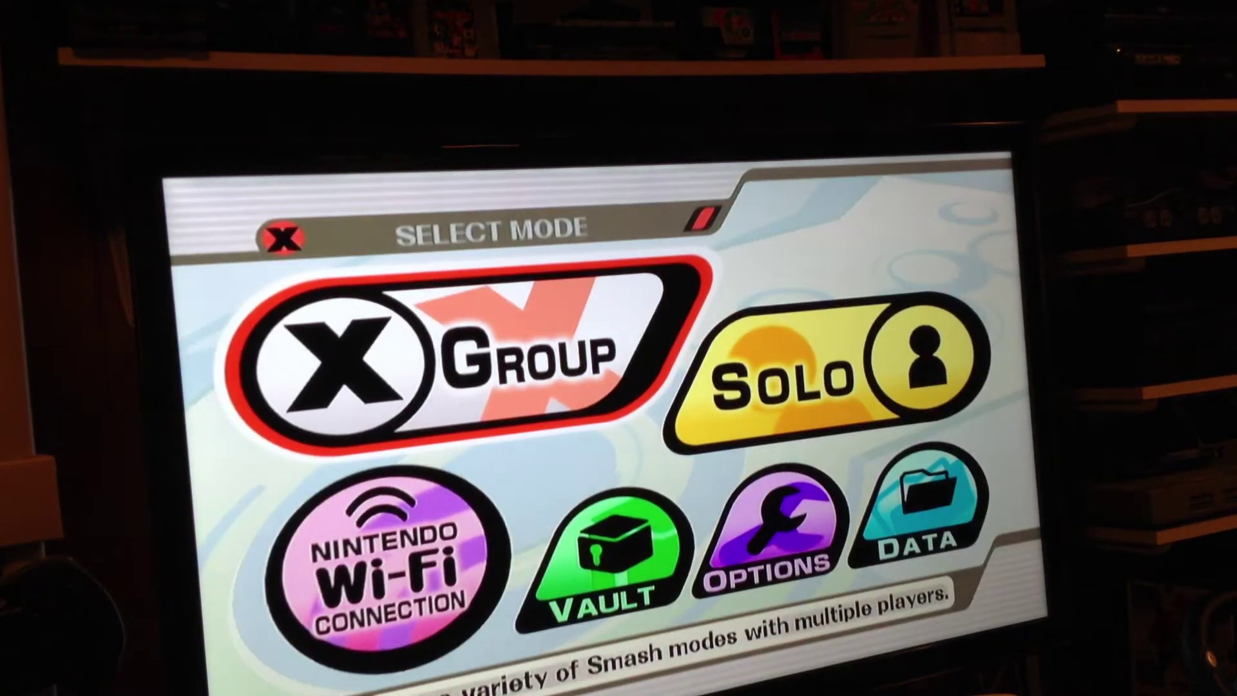
- Open Vault > Stage Builder to view its empty stage list, then back out to Select Mode
key(Right)
key(Down)
key(Left)
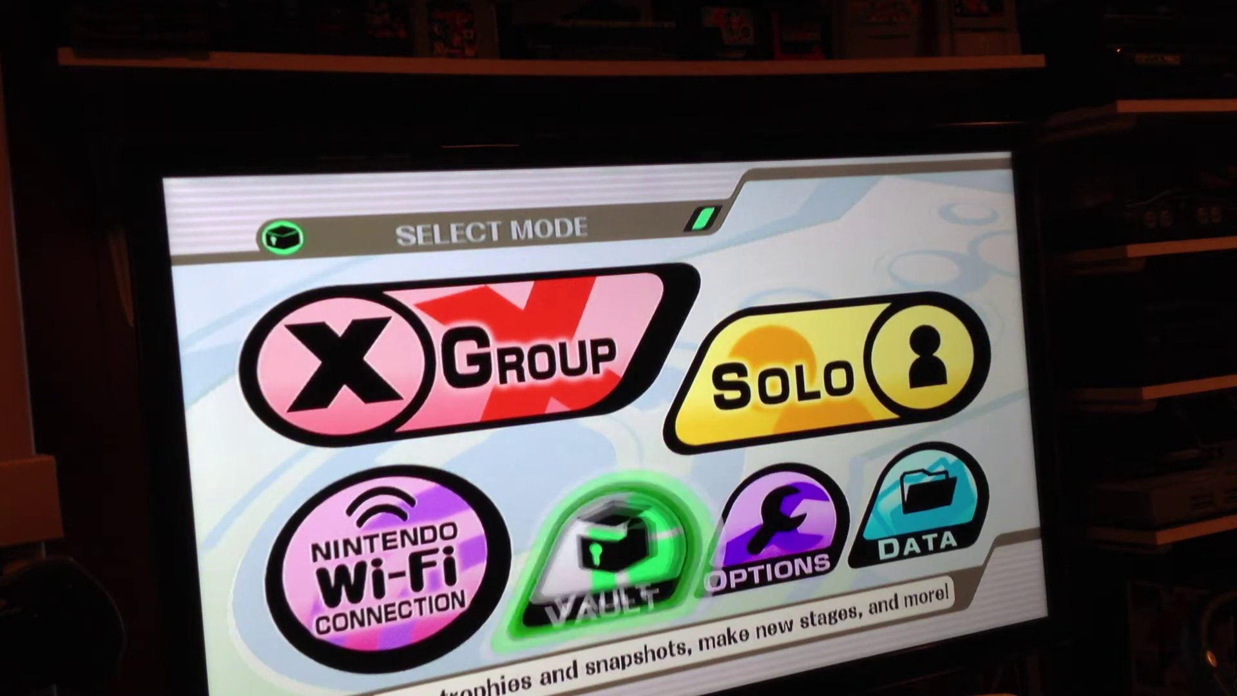
key(Return)
key(Right)
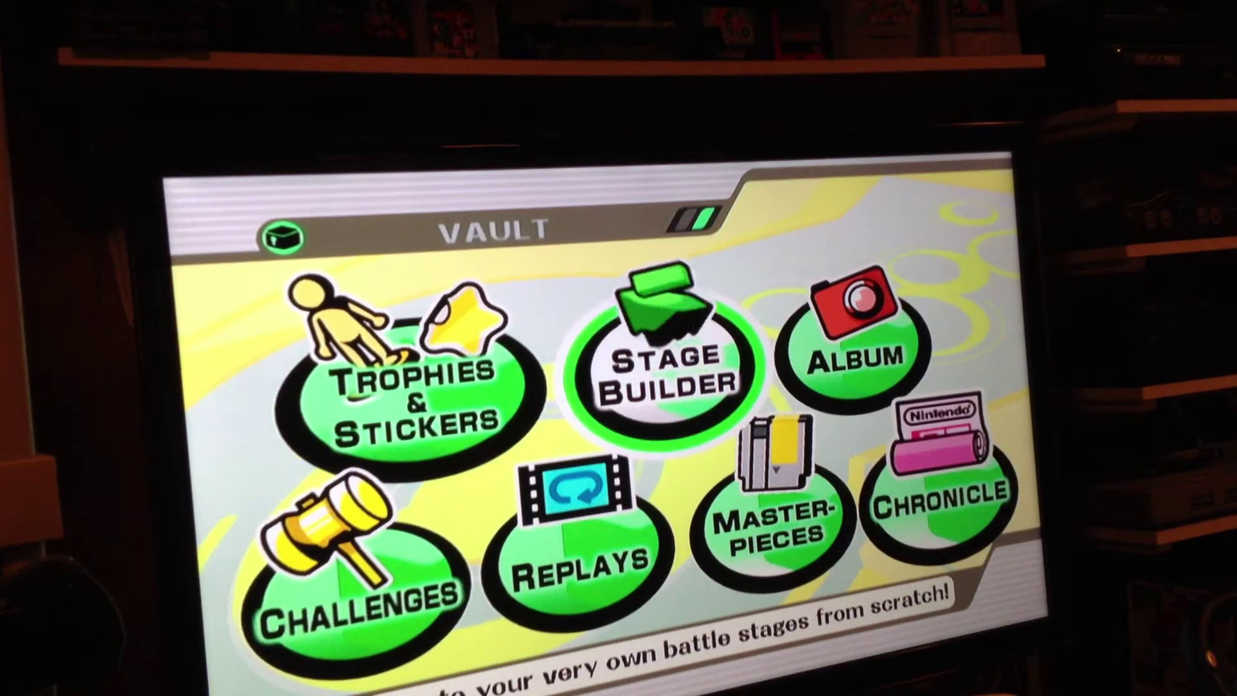
key(Return)
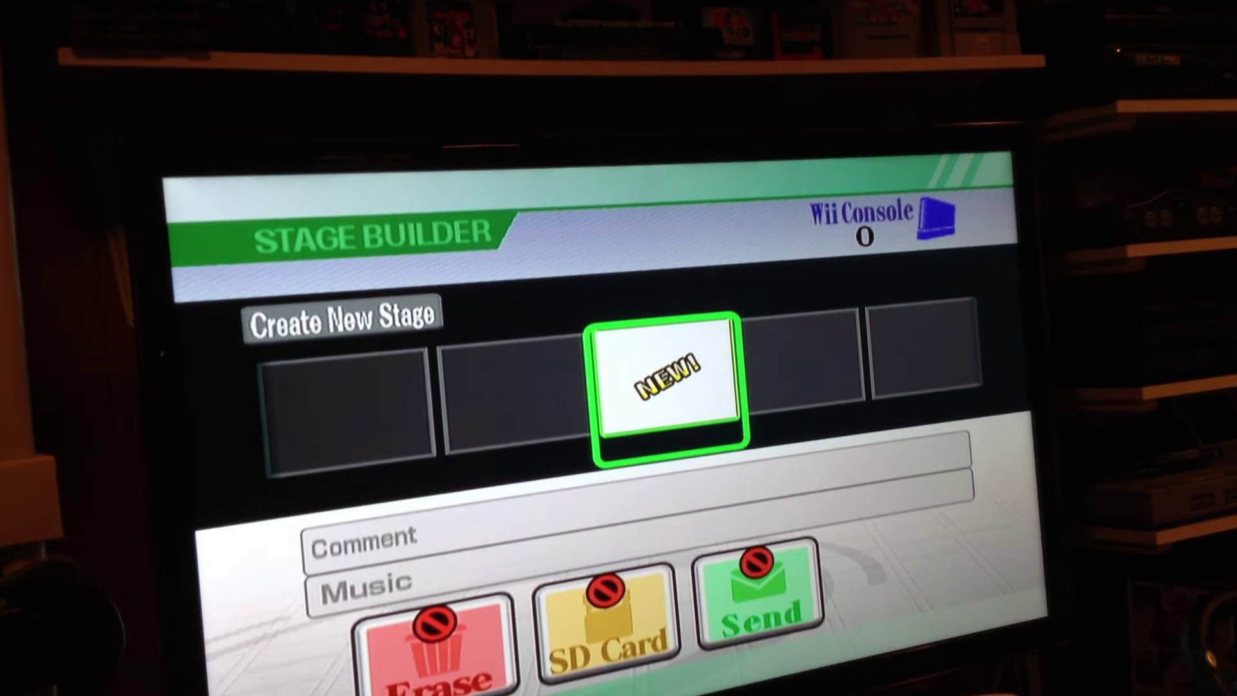
key(Escape)
key(Escape)
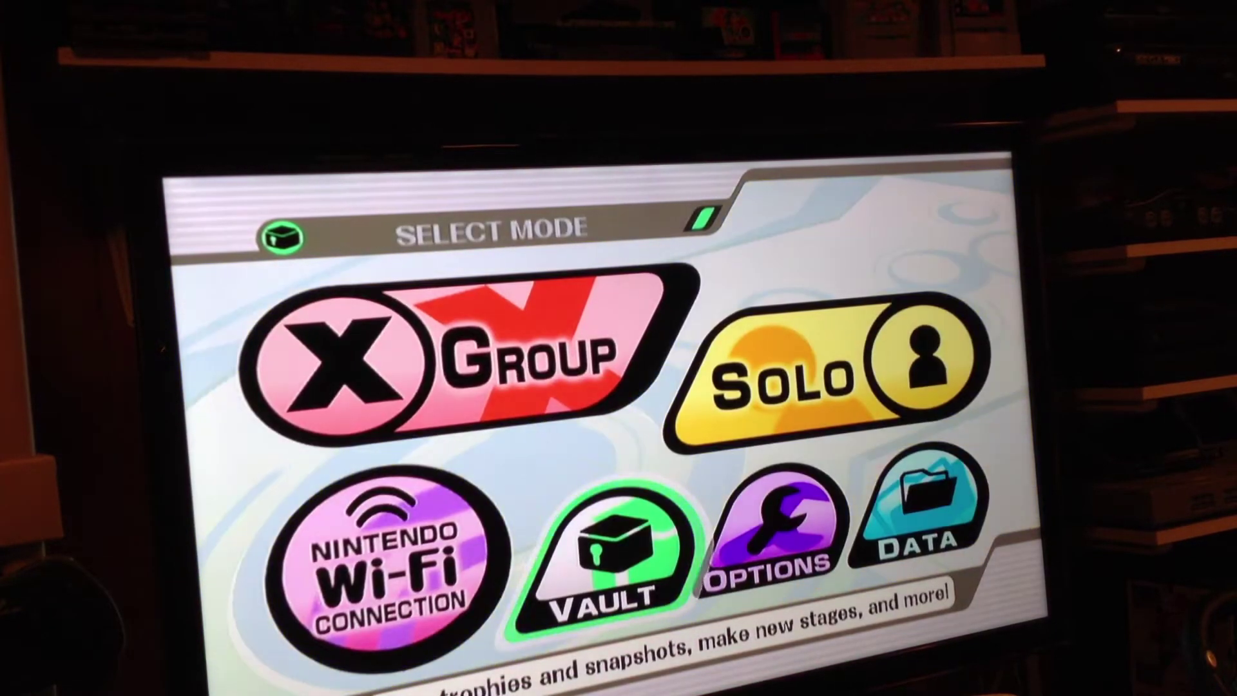
key(Escape)
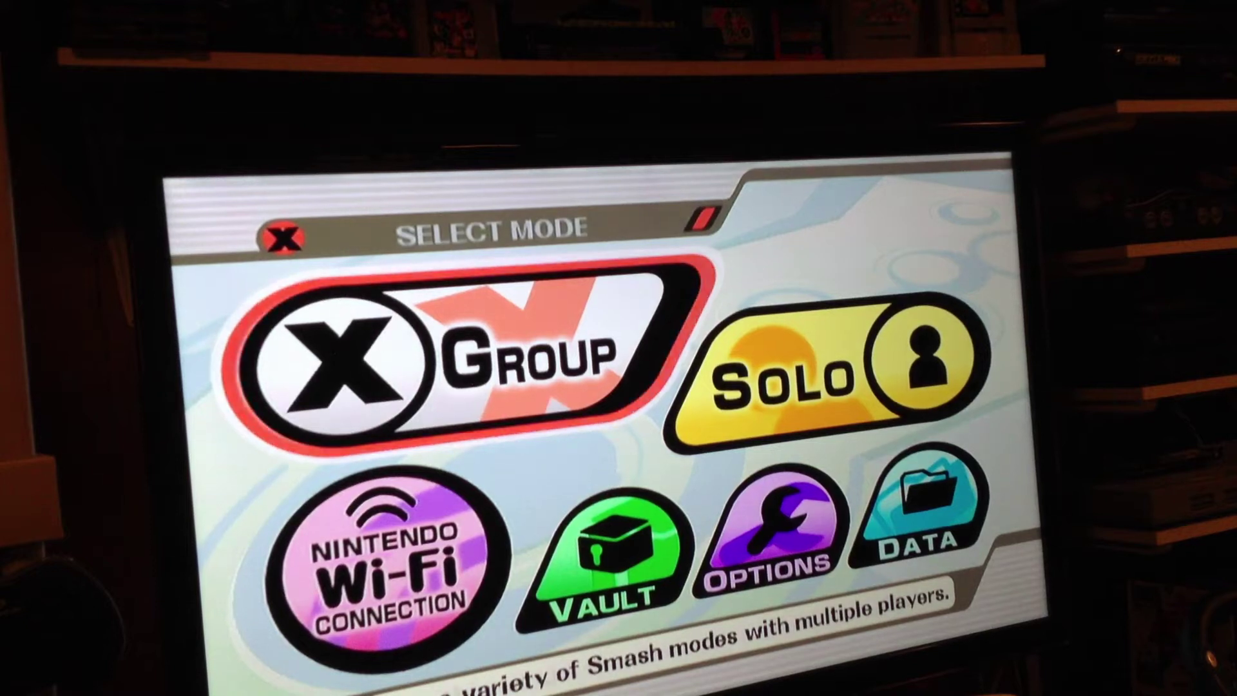
- Launch Vault > Stage Builder again so the exploit loads HackMii
key(Down)
key(Left)
key(Return)
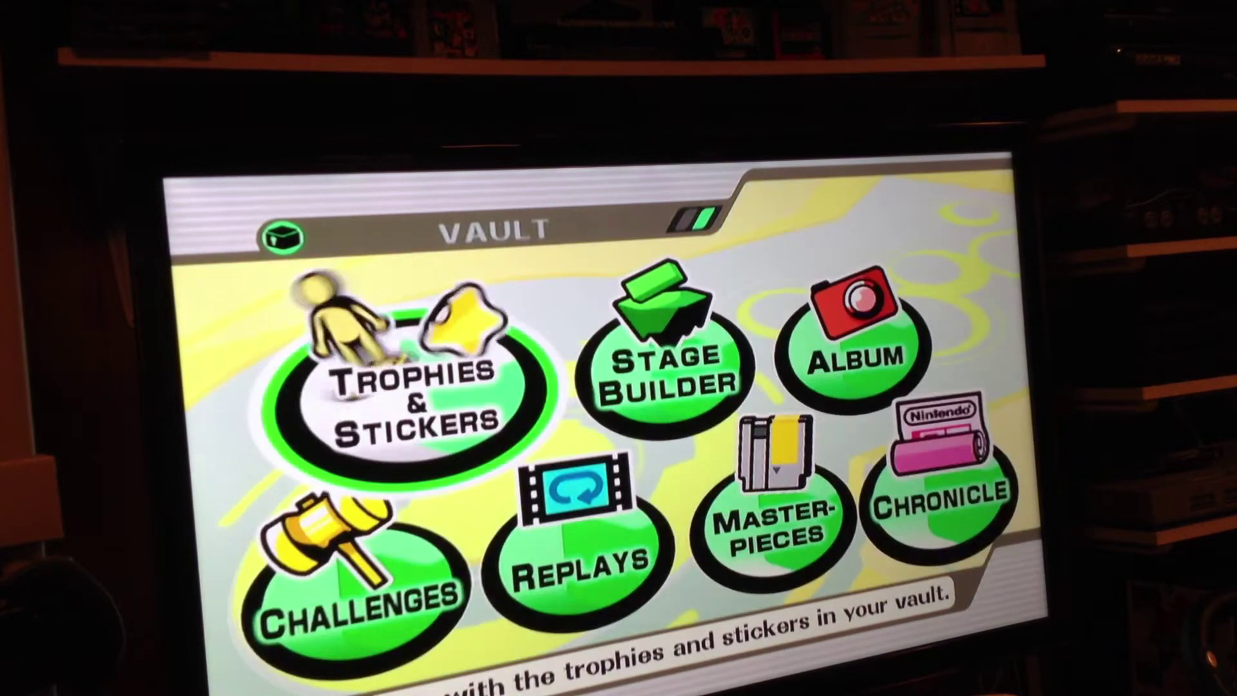
key(Right)
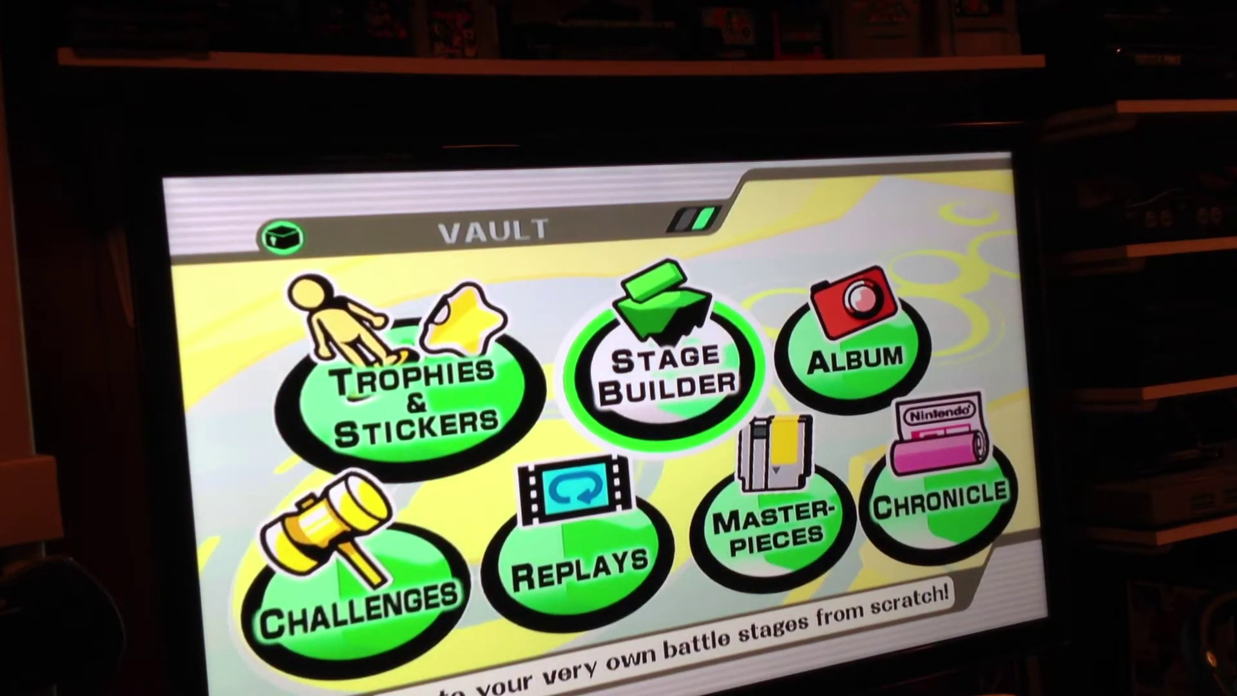
key(Return)
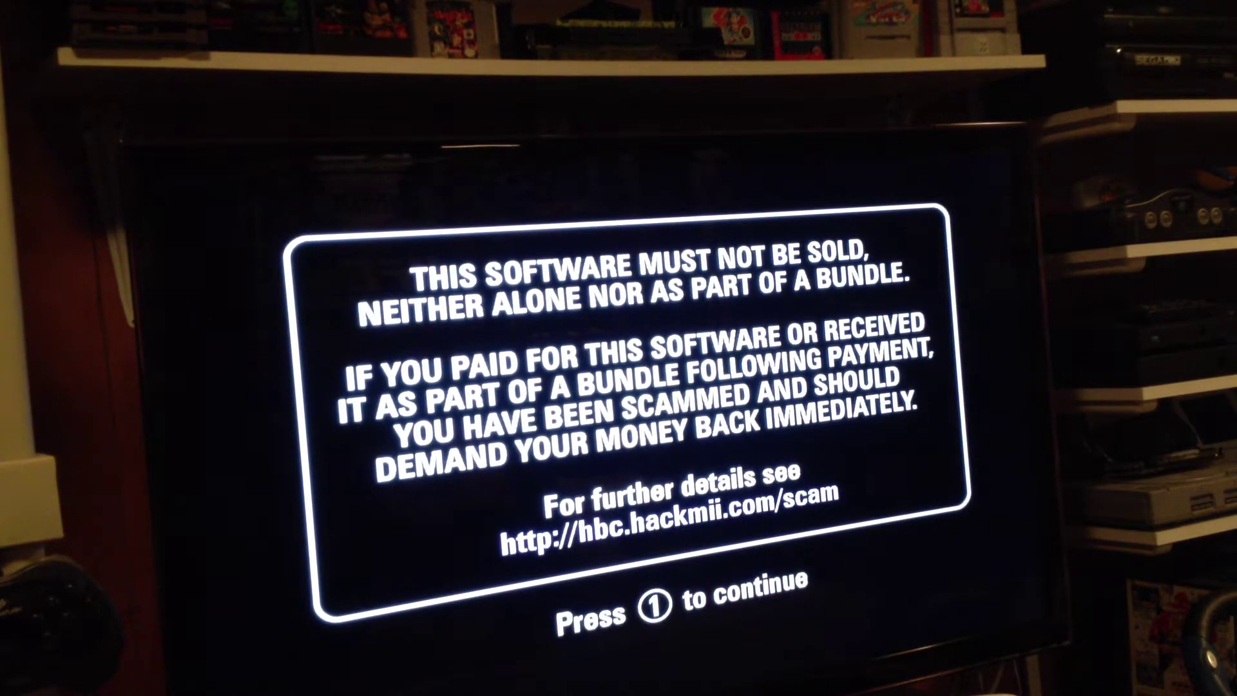
- Pass the anti-scam warning and install The Homebrew Channel, answering Yes
key(1)
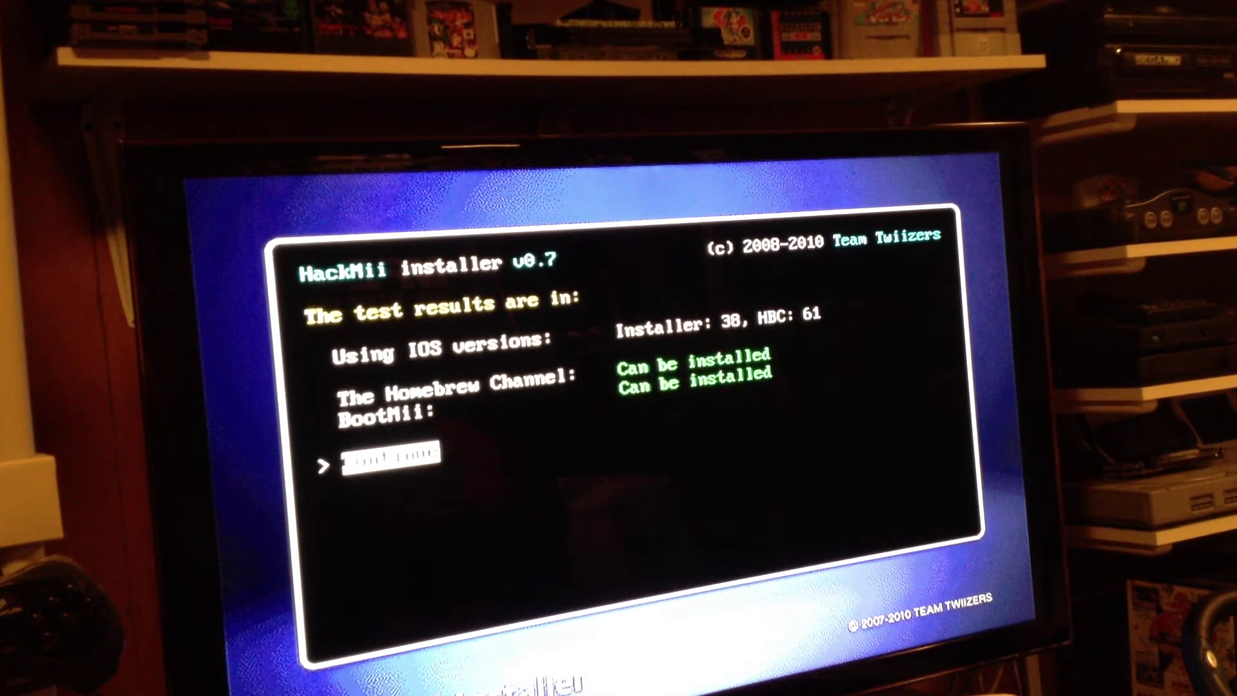
key(Return)
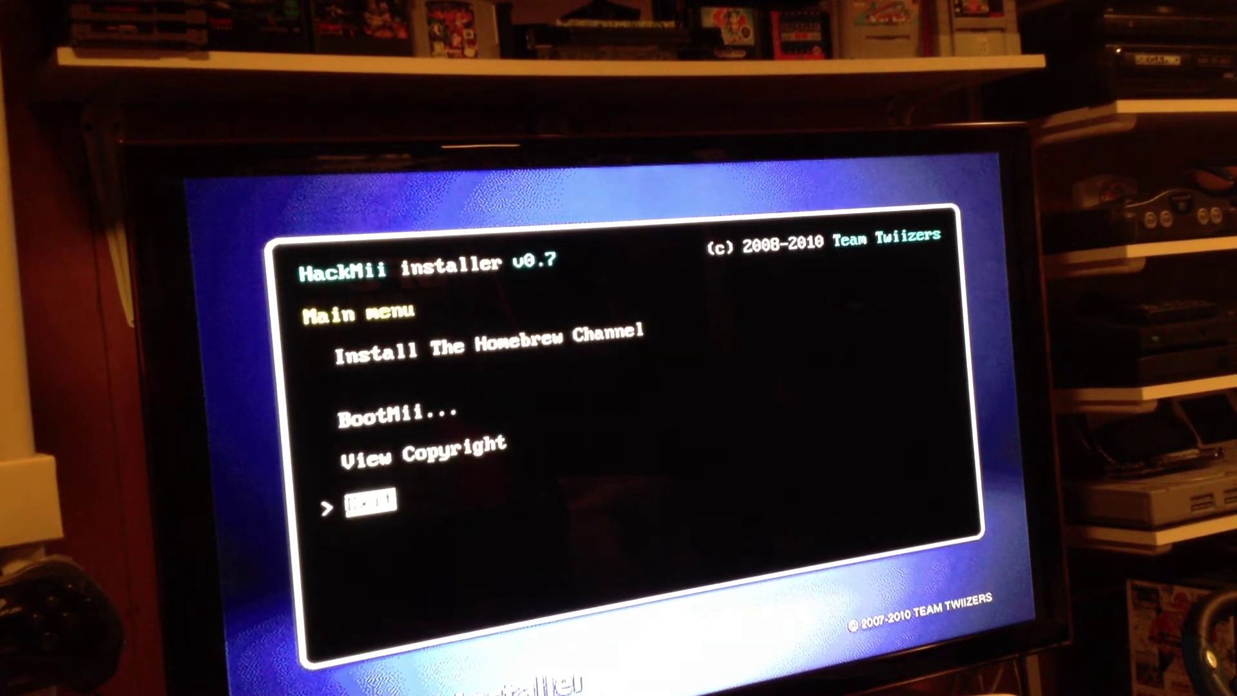
key(Up)
key(Up)
key(Up)
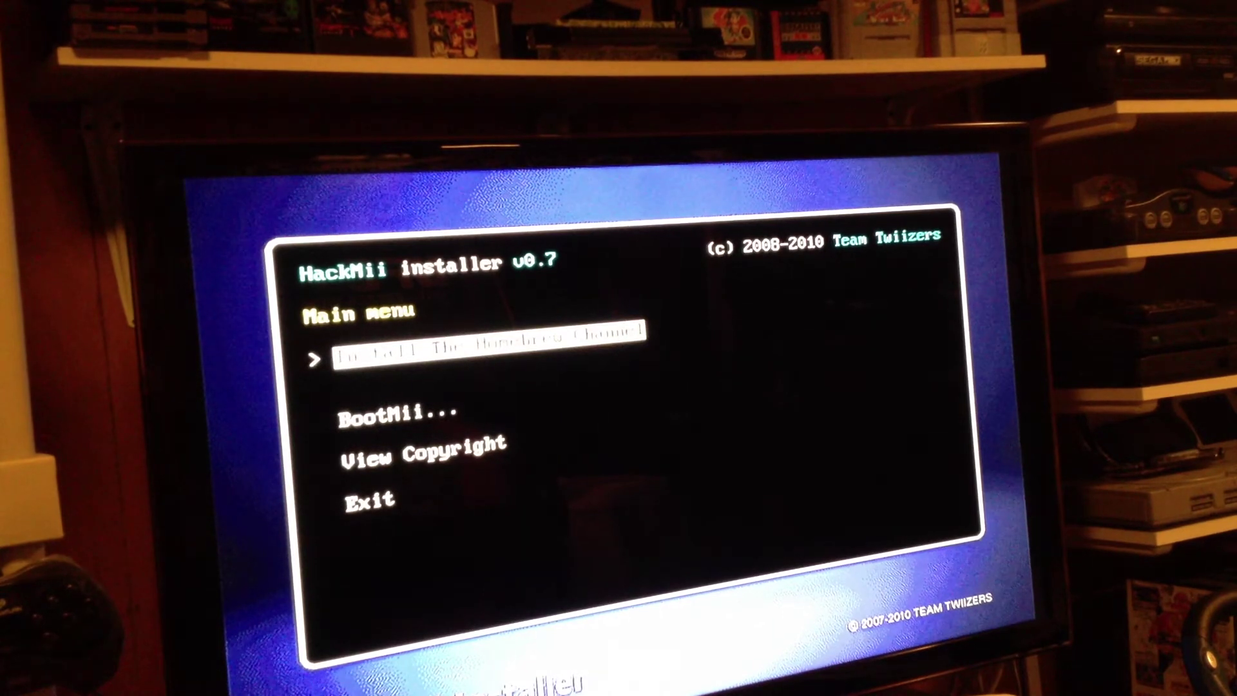
key(Return)
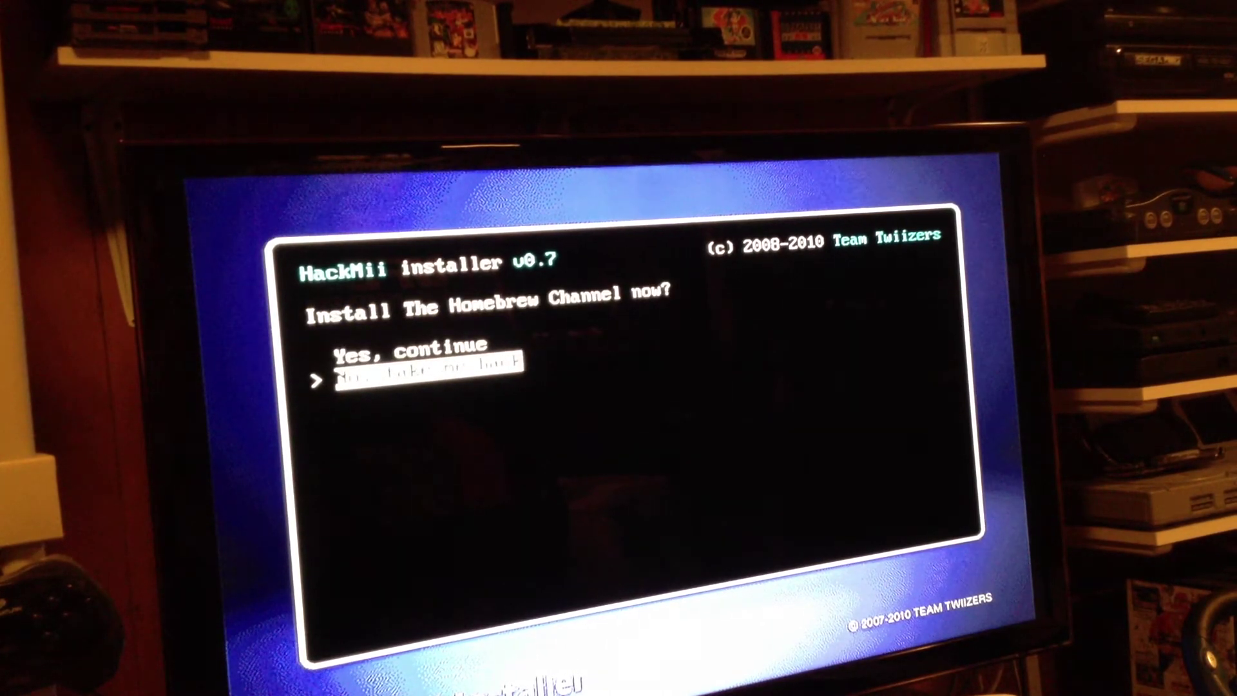
key(Up)
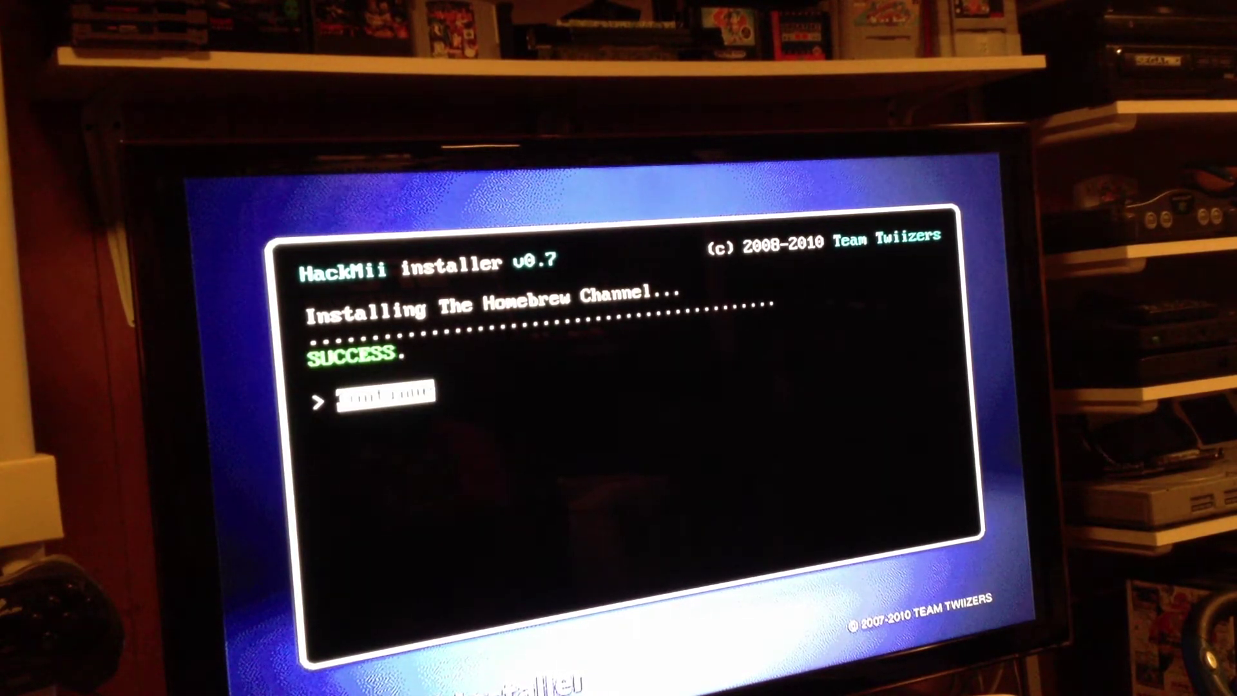
key(Return)
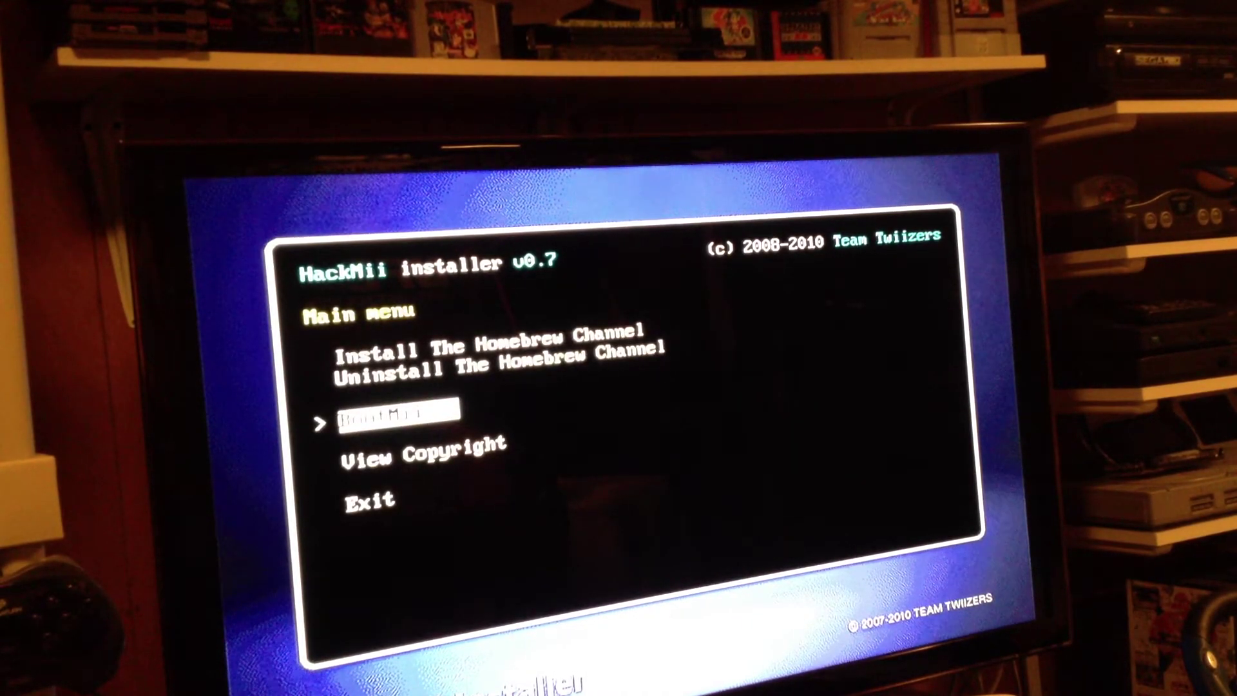
- Install BootMii as IOS, answering Yes to writing its files to the SD card
key(Return)
key(Up)
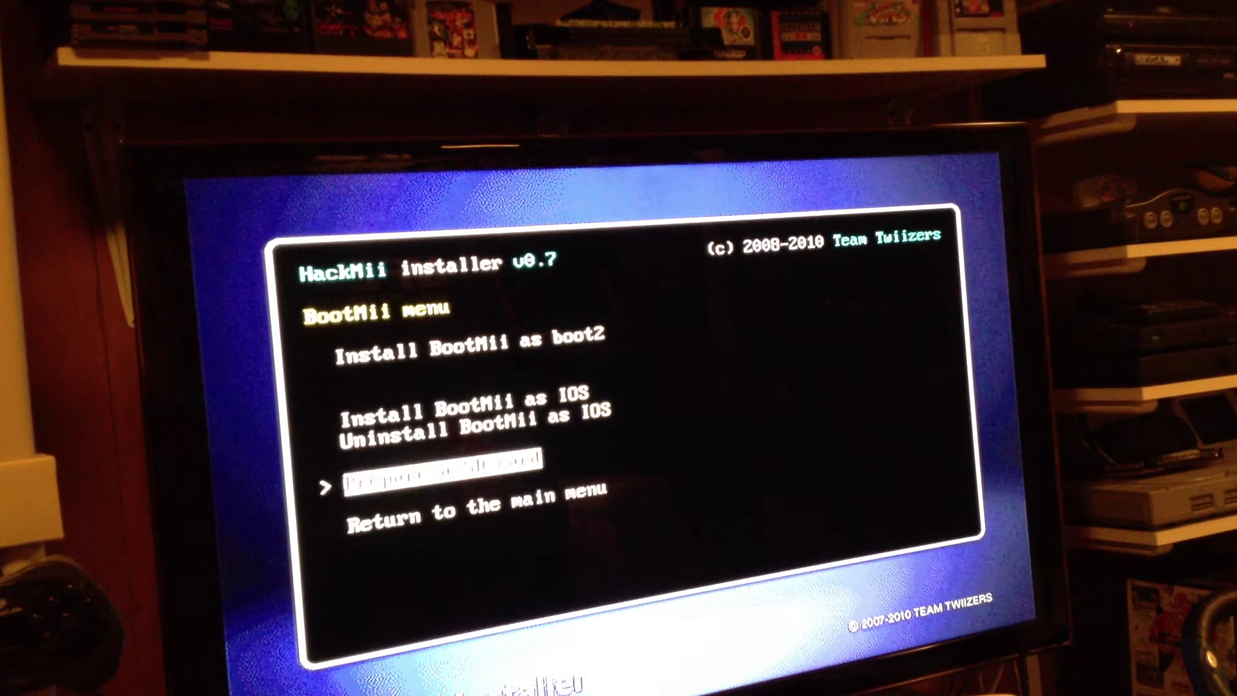
key(Up)
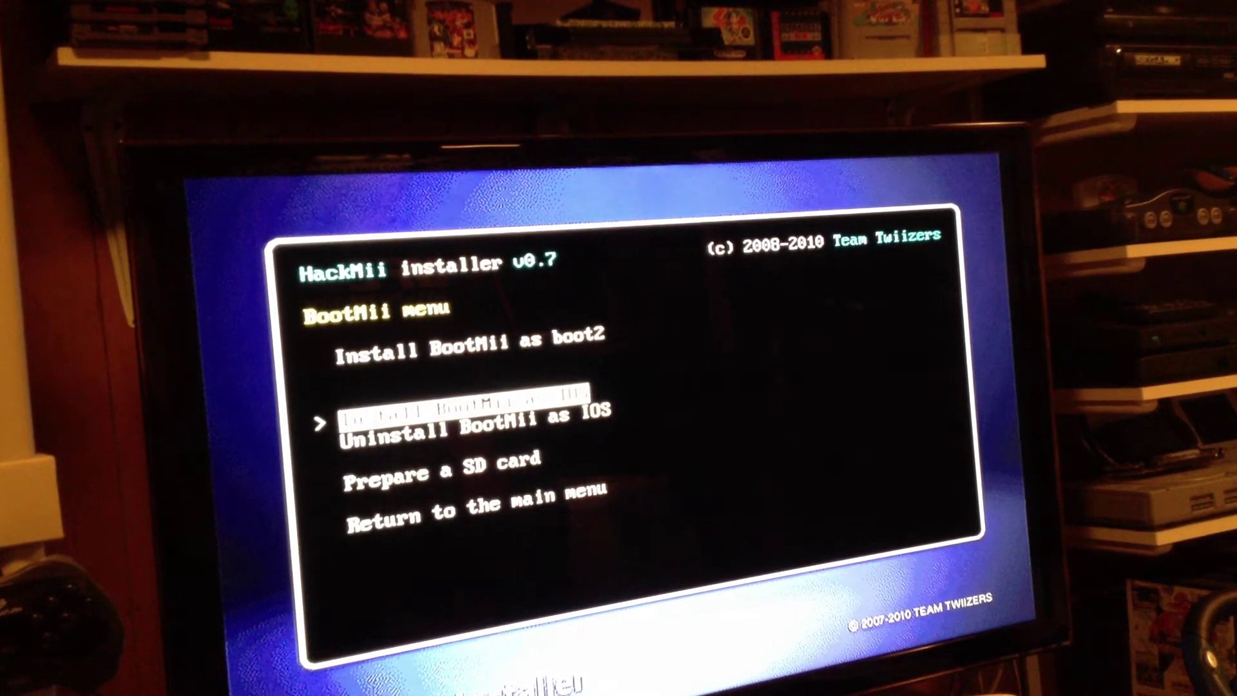
key(Return)
key(Up)
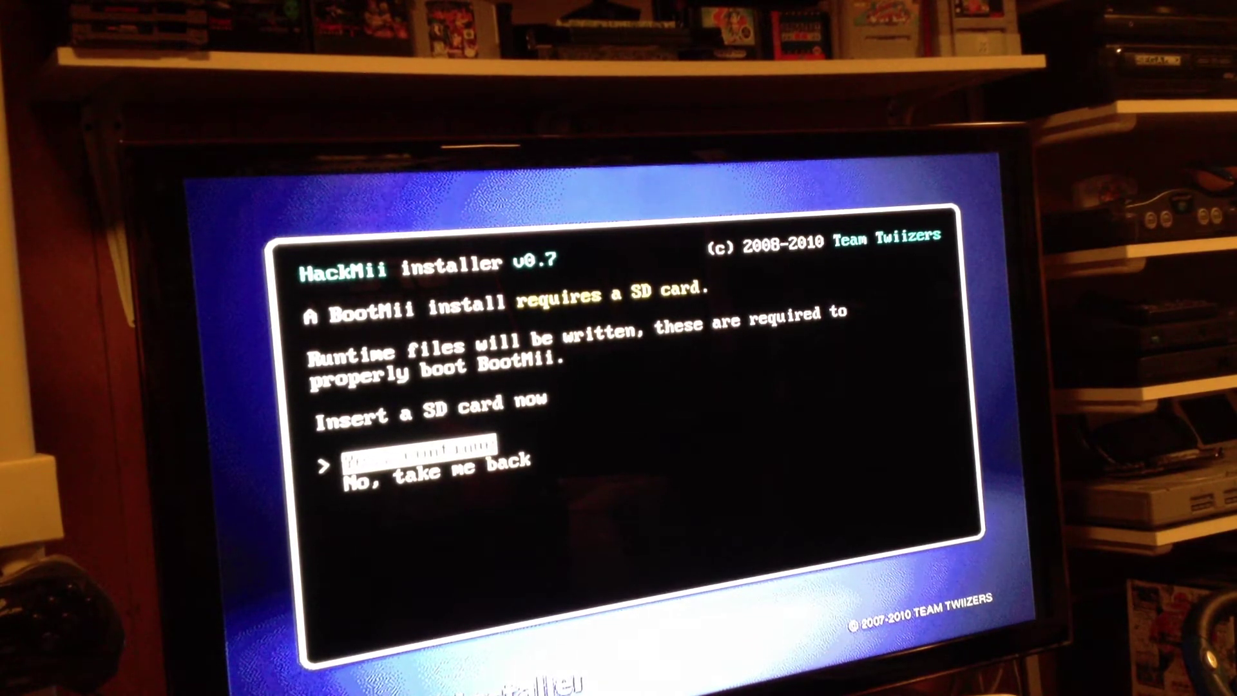
key(Return)
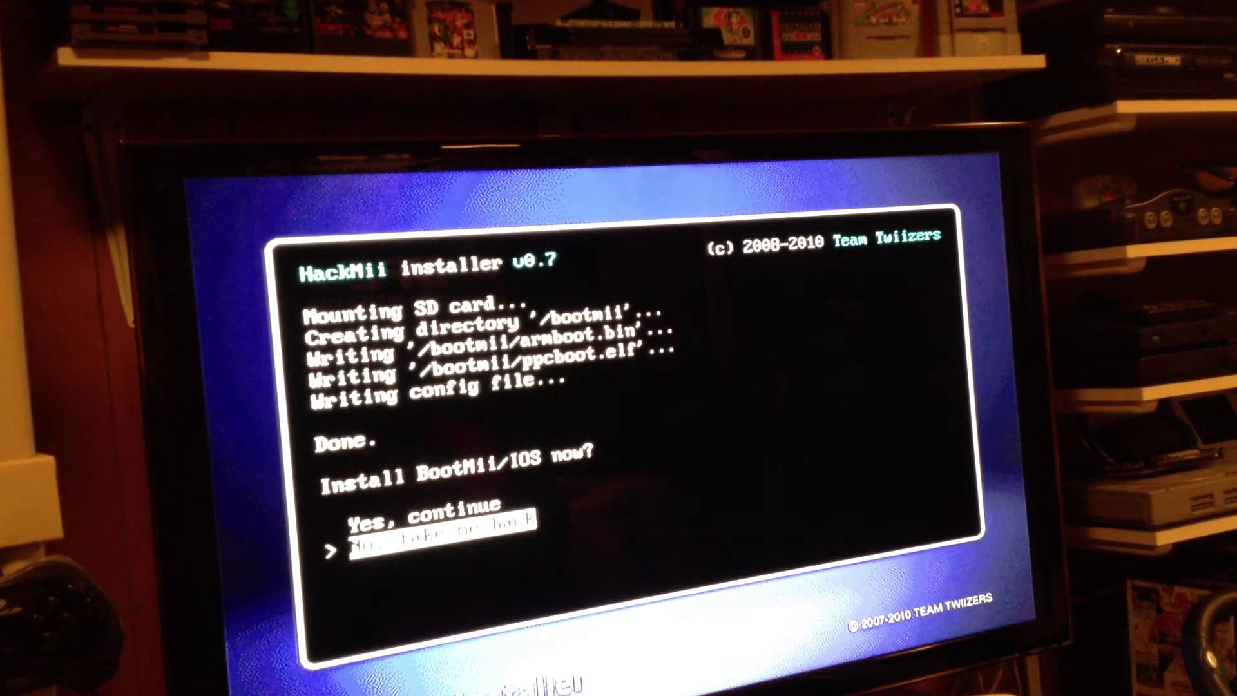
key(Up)
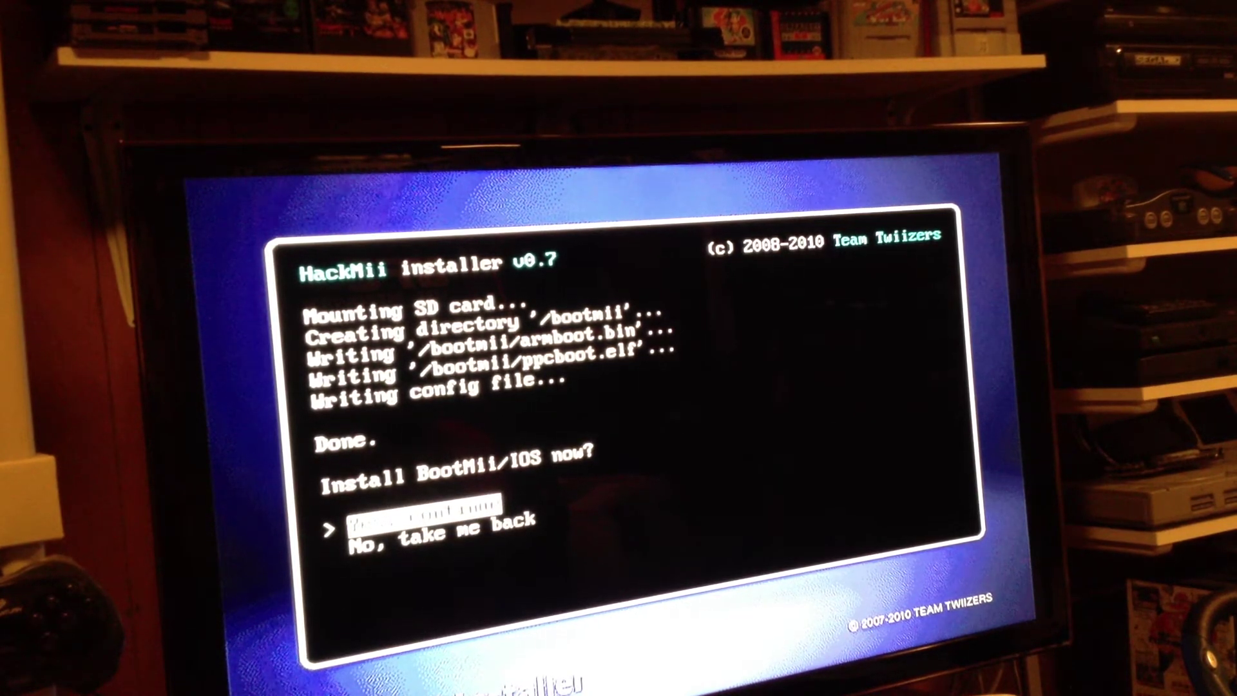
key(Return)
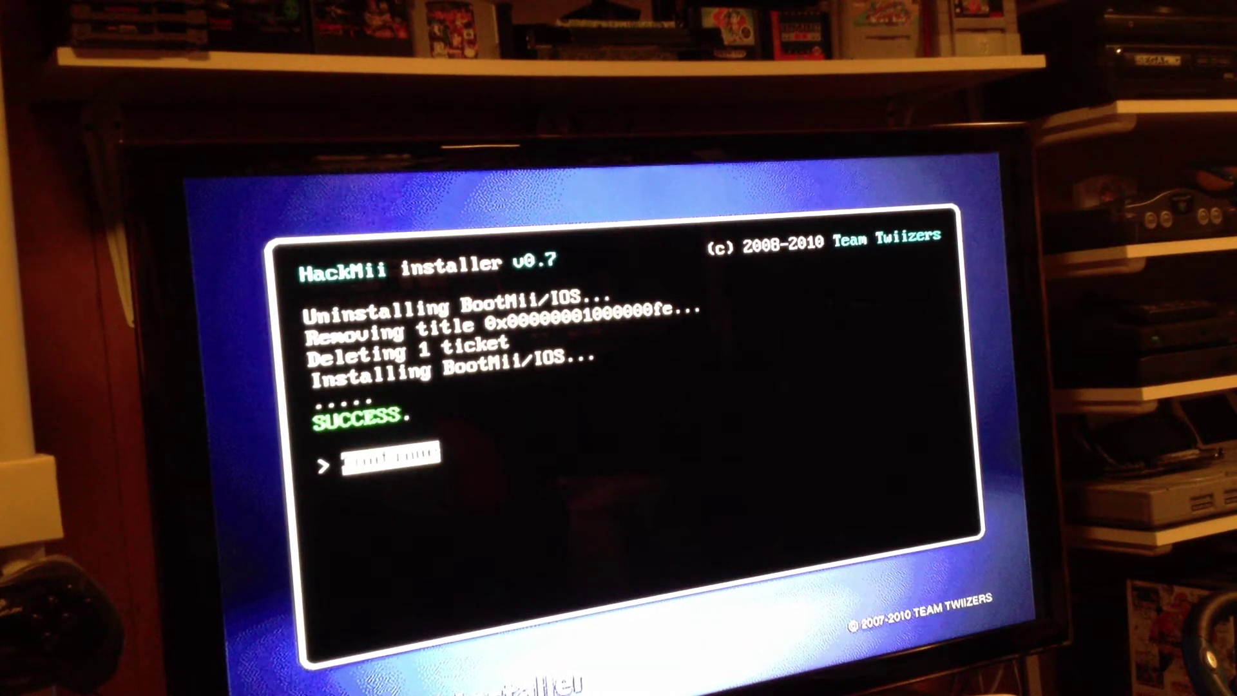
- Continue after SUCCESS and return to the HackMii main menu
key(Return)
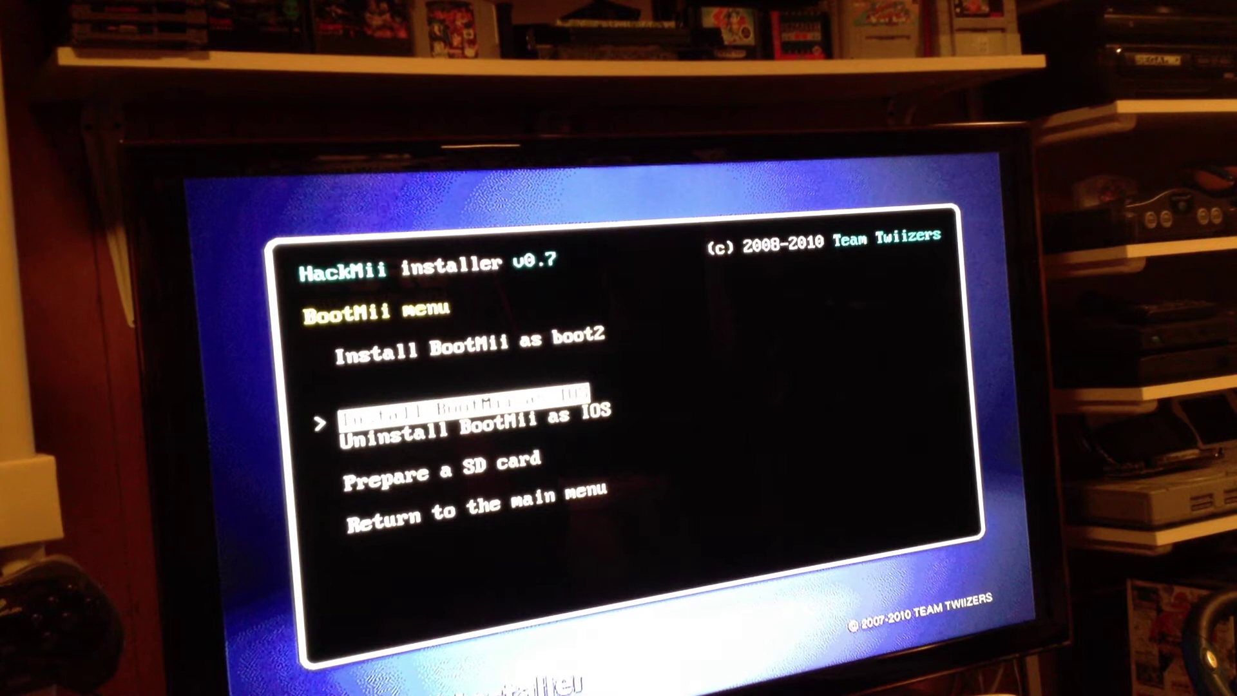
key(Down)
key(Down)
key(Down)
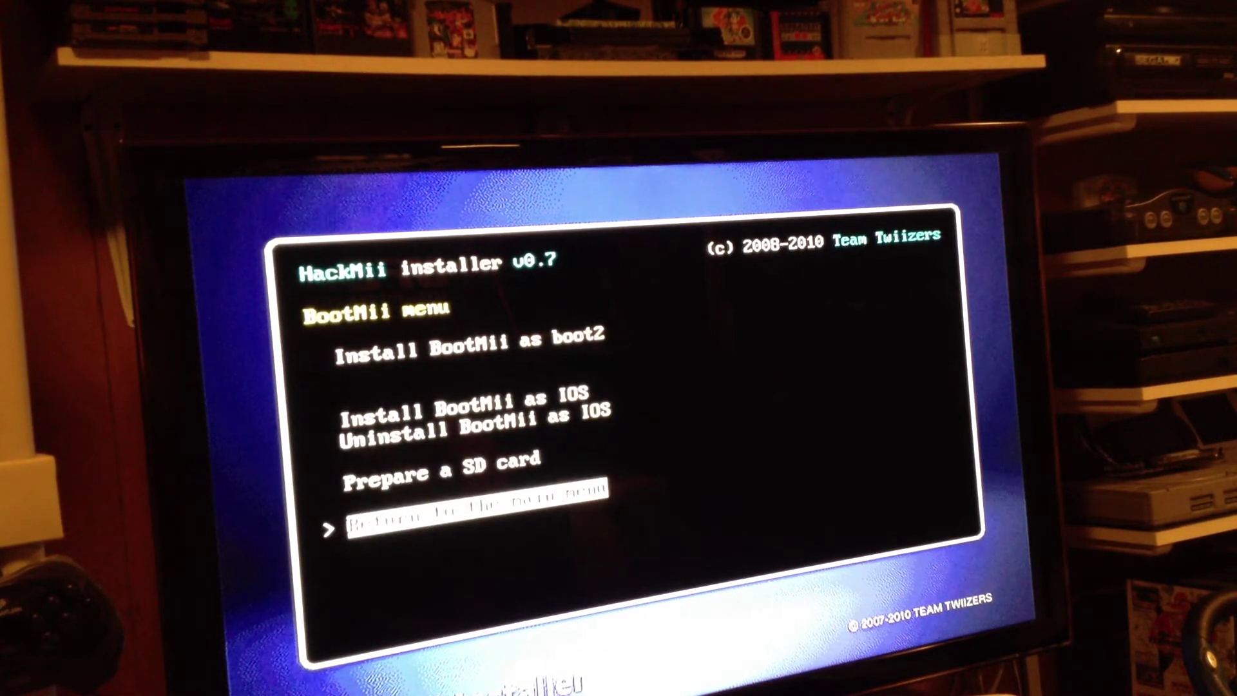
key(Return)
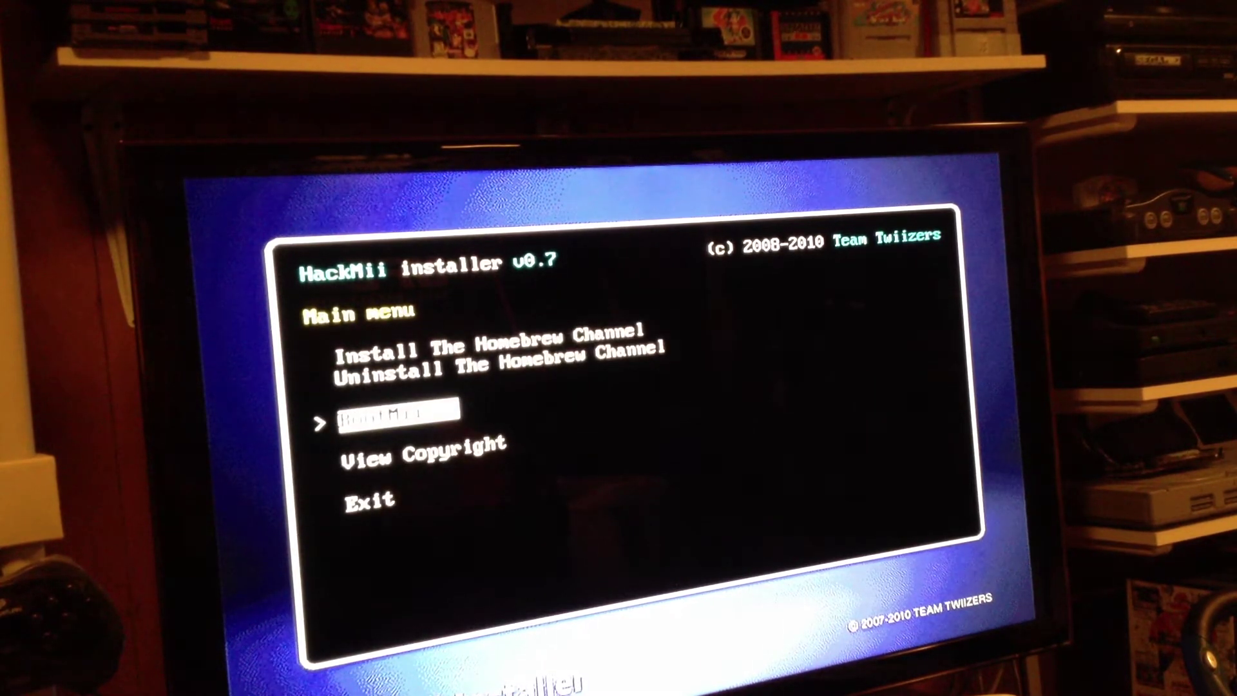
key(Down)
key(Down)
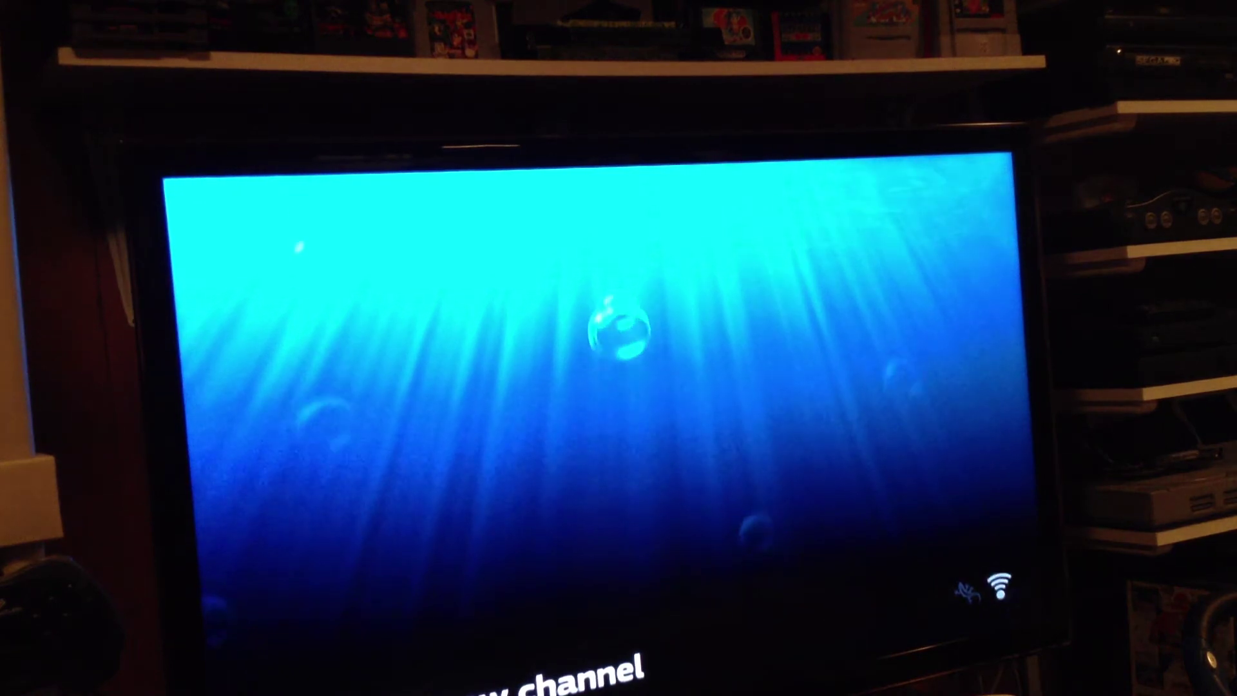
- Leave HackMii with the Home button and open the new Homebrew Channel tile
key(Home)
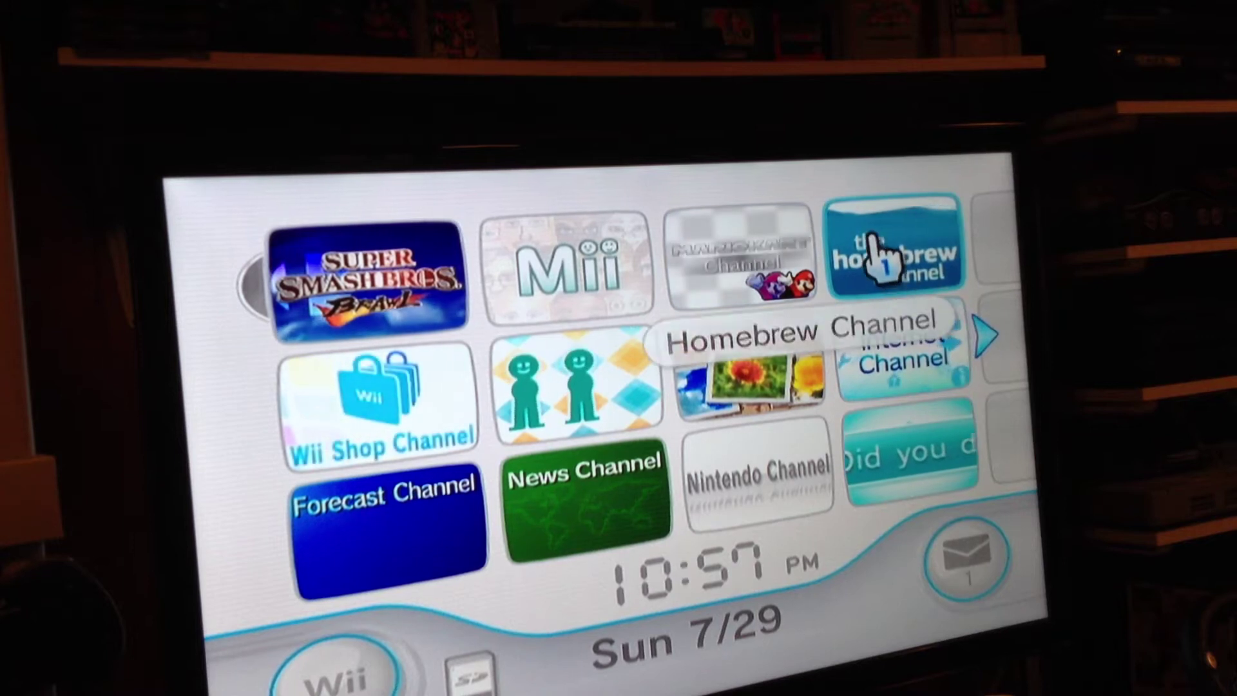
click(881, 259)
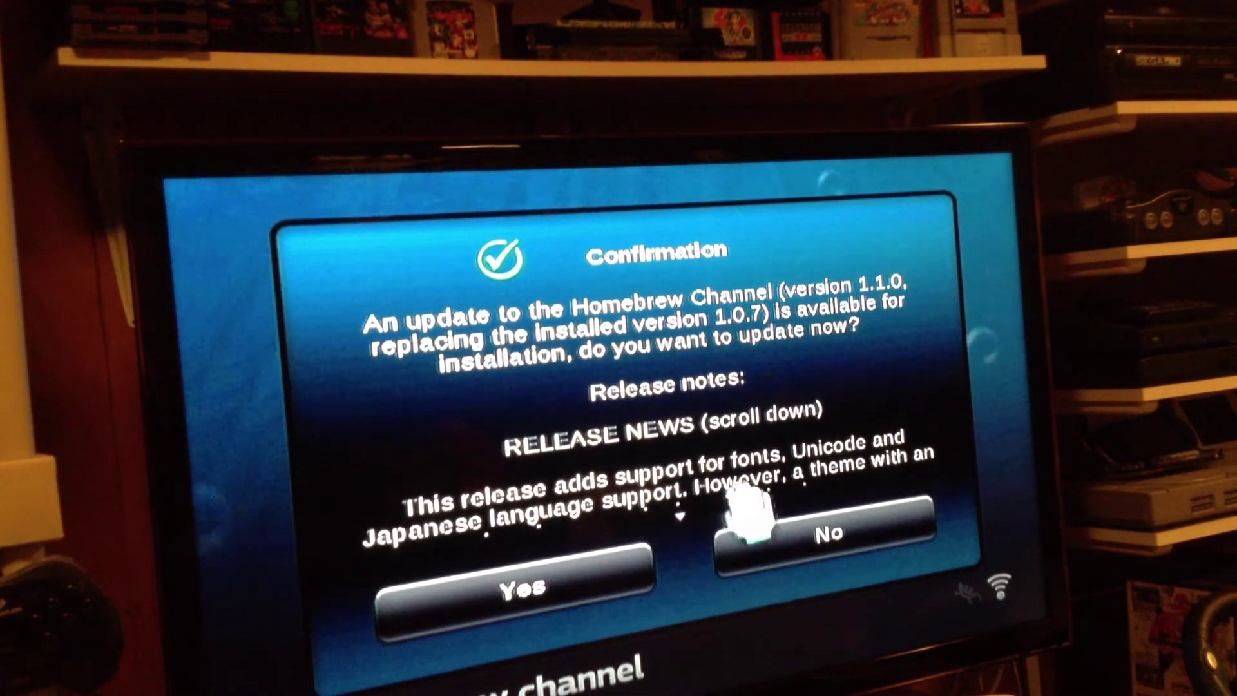
- Decline the Homebrew Channel 1.1.0 update to reach the app list
click(851, 557)
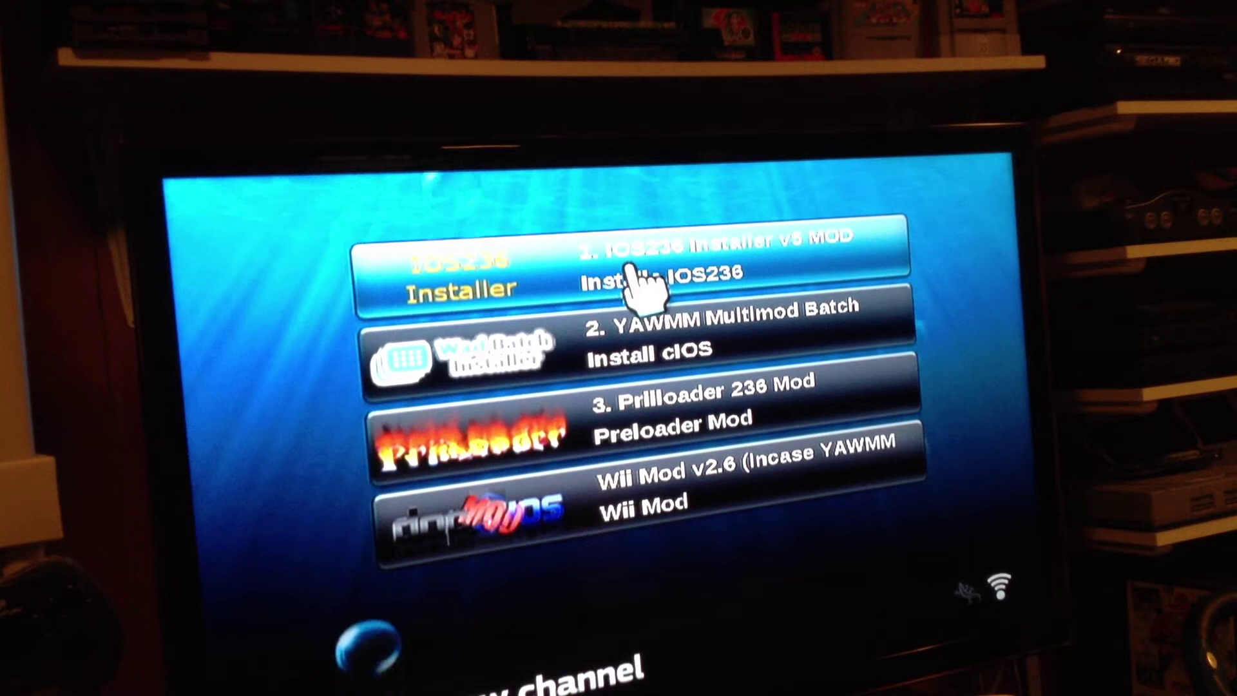
- Load IOS236 Installer v5 MOD, then select YAWMM Multimod Batch in the app list
click(633, 279)
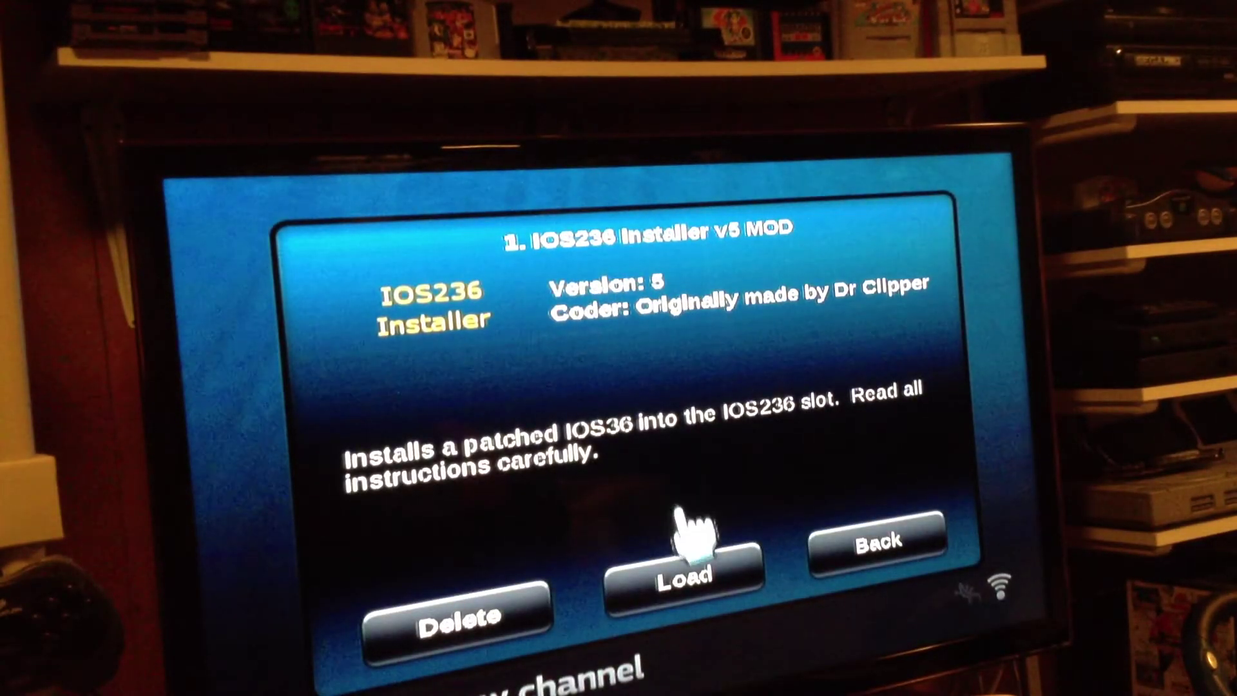
click(688, 580)
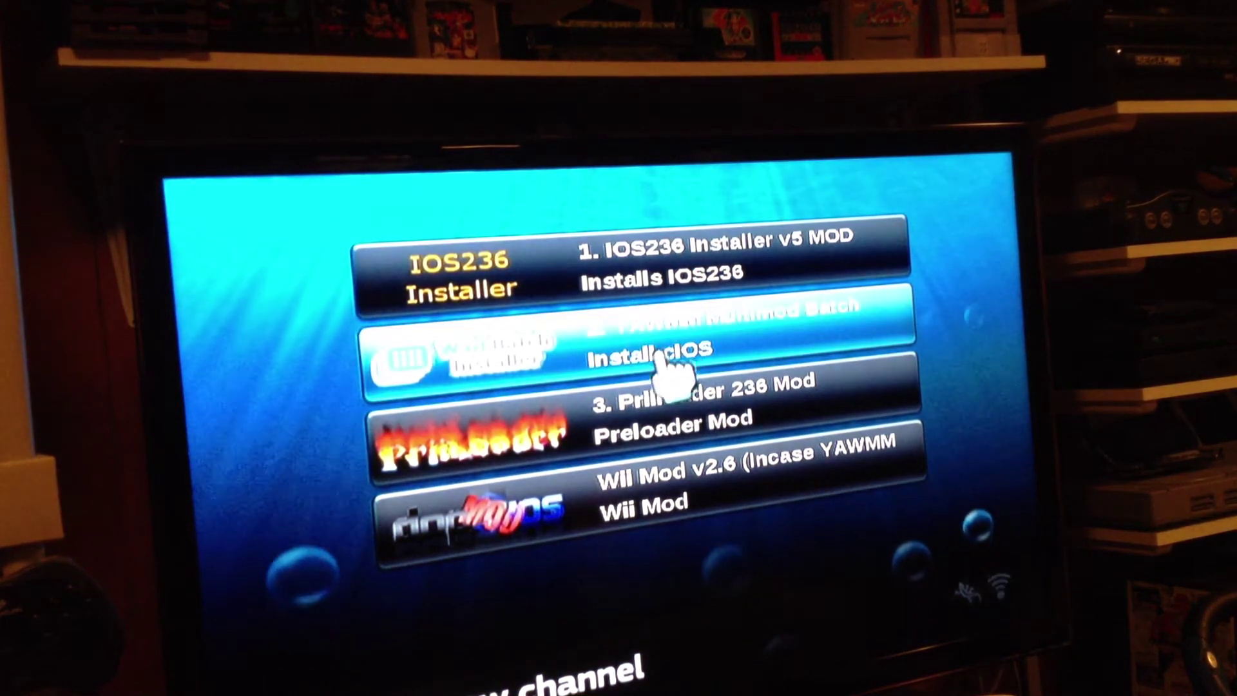
click(633, 363)
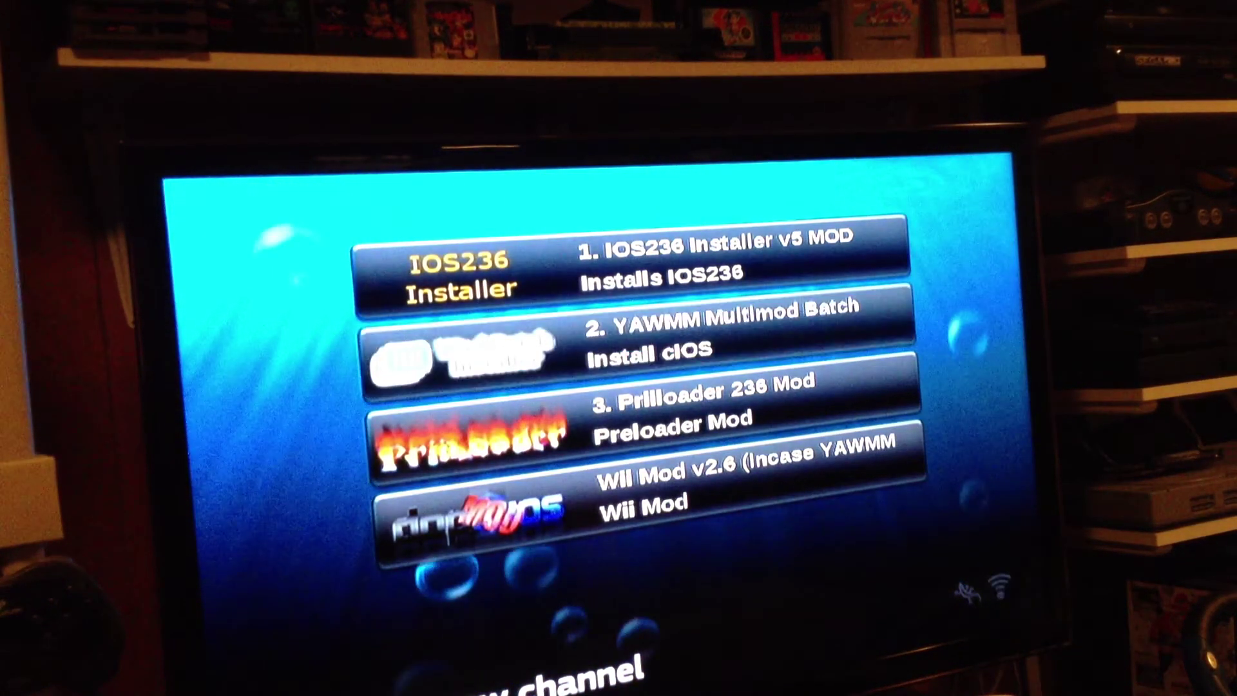
- After the cIOS batch install finishes, select Priiloader 236 Mod in the app list
click(685, 417)
- Install Priiloader 236 Mod from the Priiloader Installer, accepting the warning screen
click(690, 580)
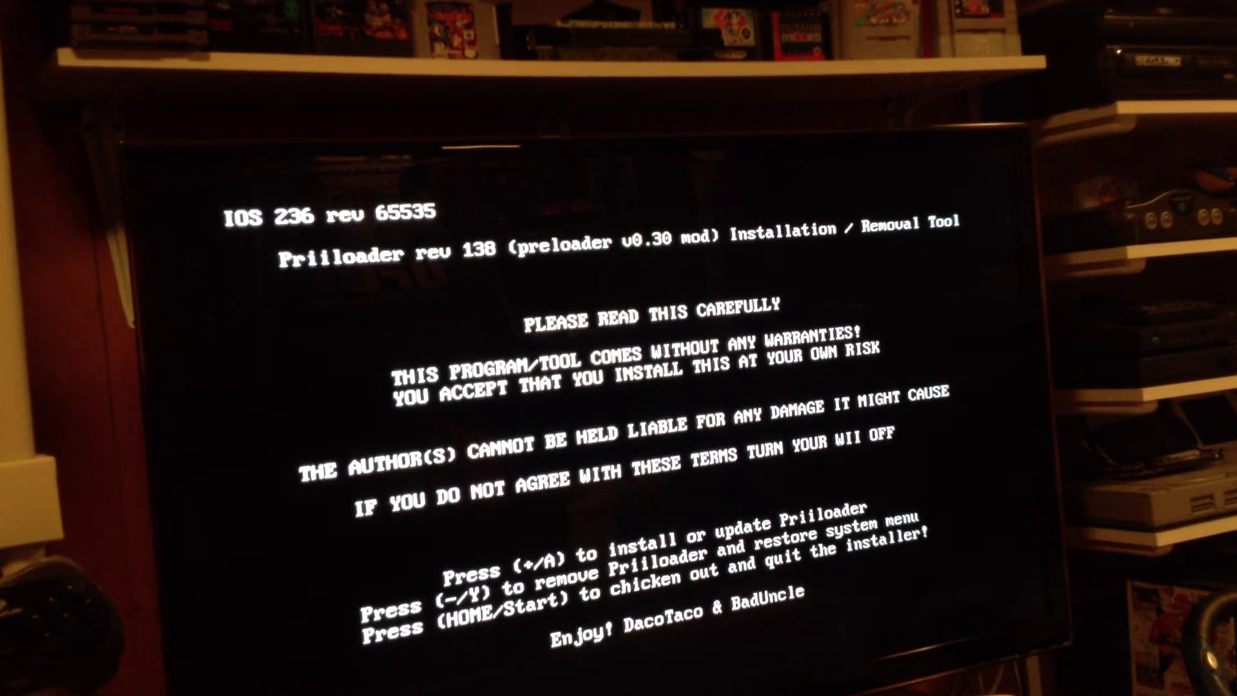
key(a)
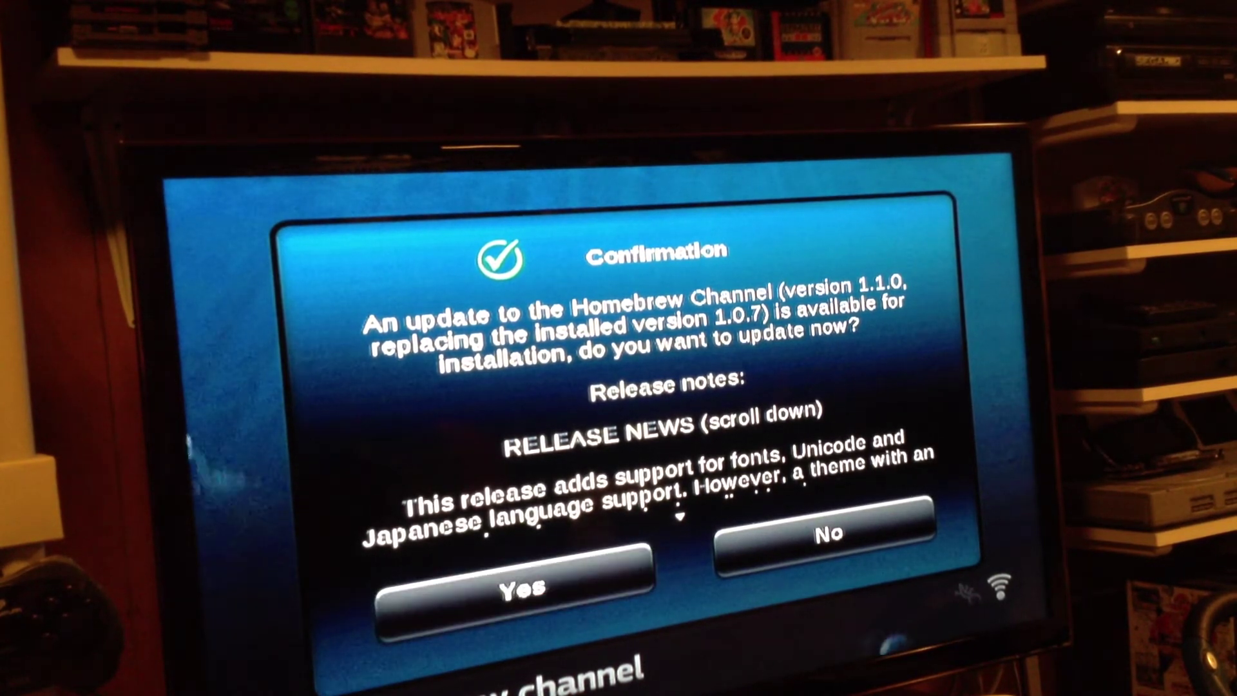
- Decline the Homebrew Channel 1.1.0 update and bring up its HOME menu
click(840, 571)
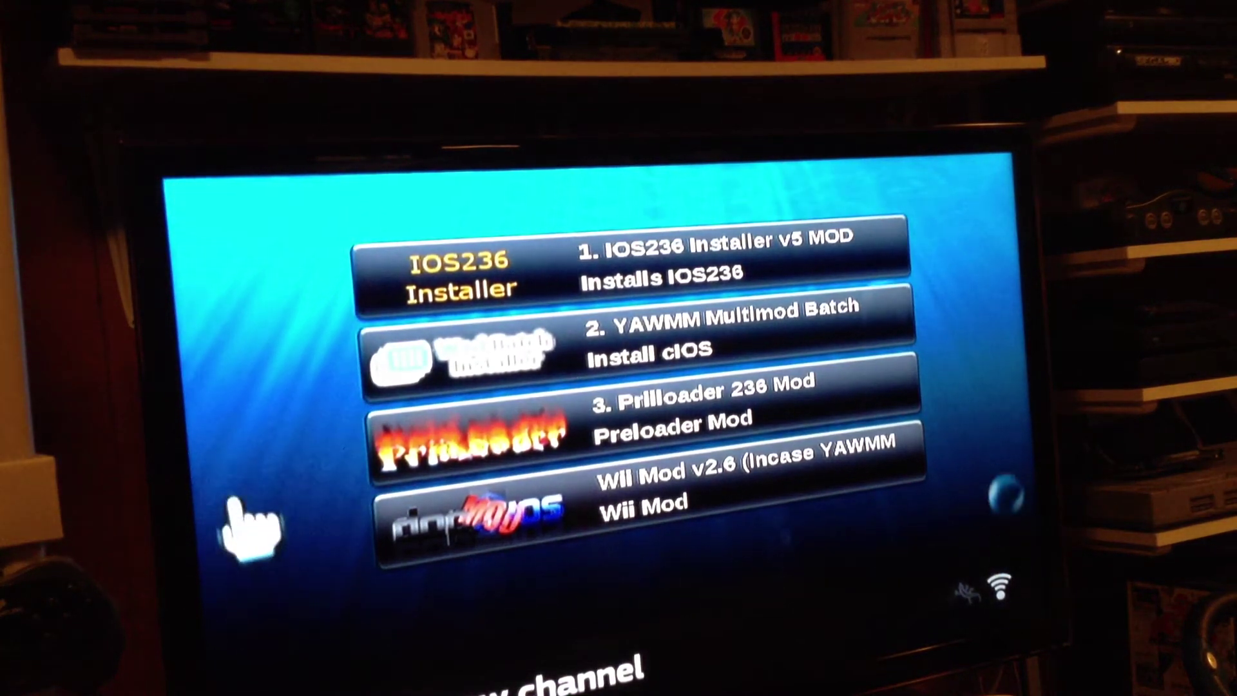
key(Home)
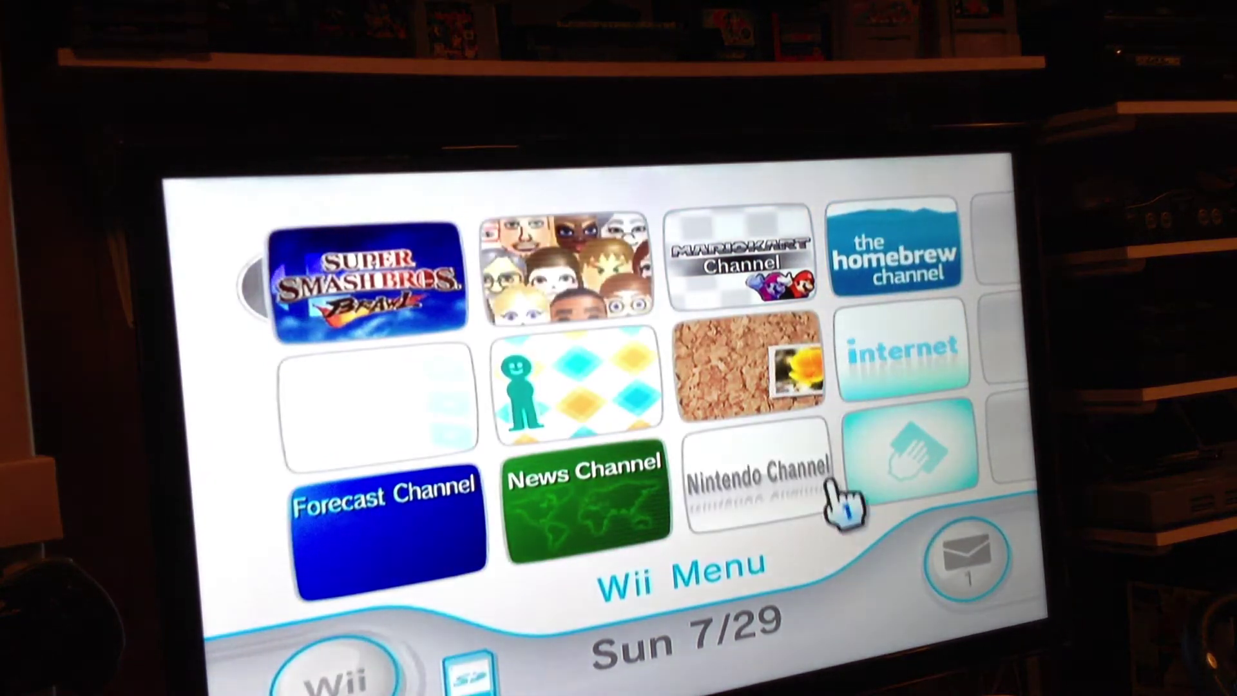
- Start the Homebrew Channel and load WAD-Manager_v1.7
click(822, 527)
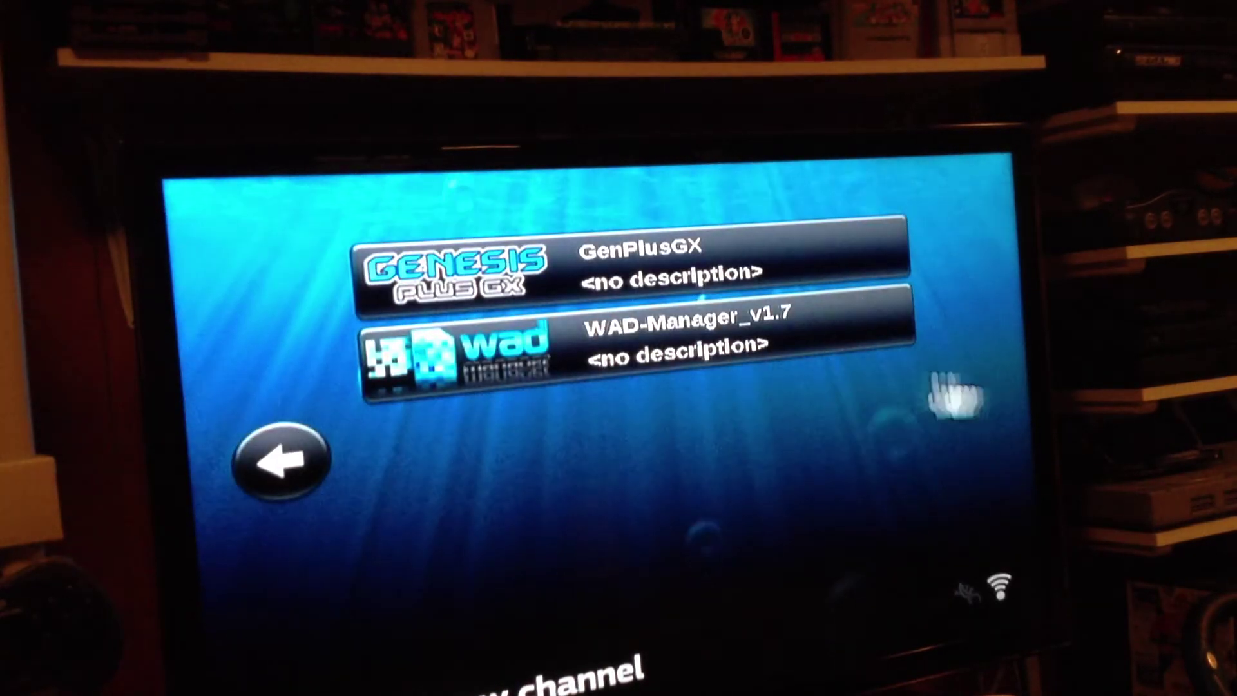
click(745, 348)
click(769, 571)
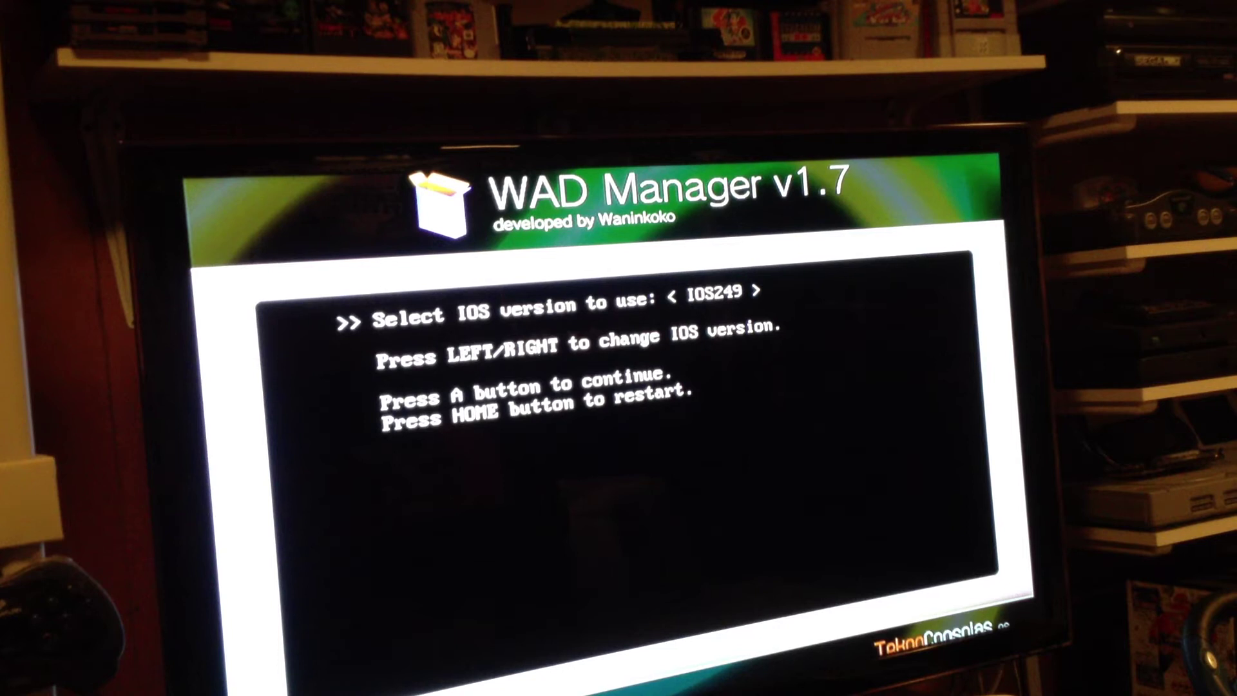
- Choose IOS250 in WAD Manager and open the SD card's WAD folder
key(Right)
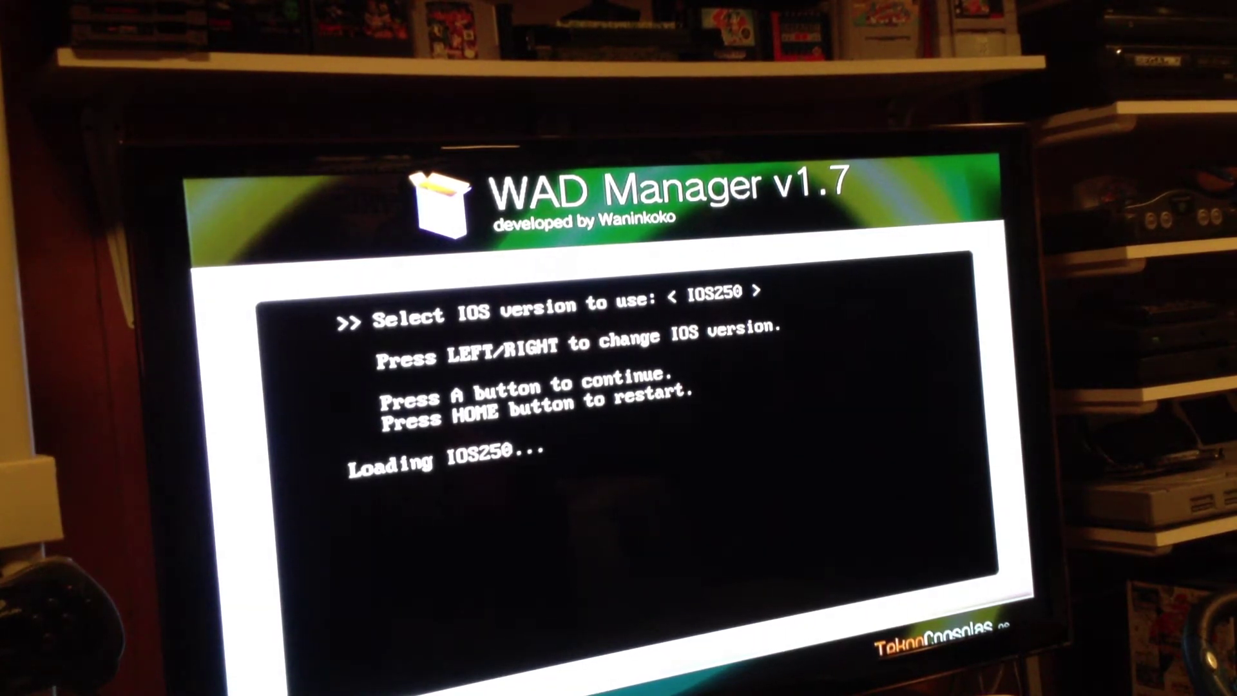
key(Return)
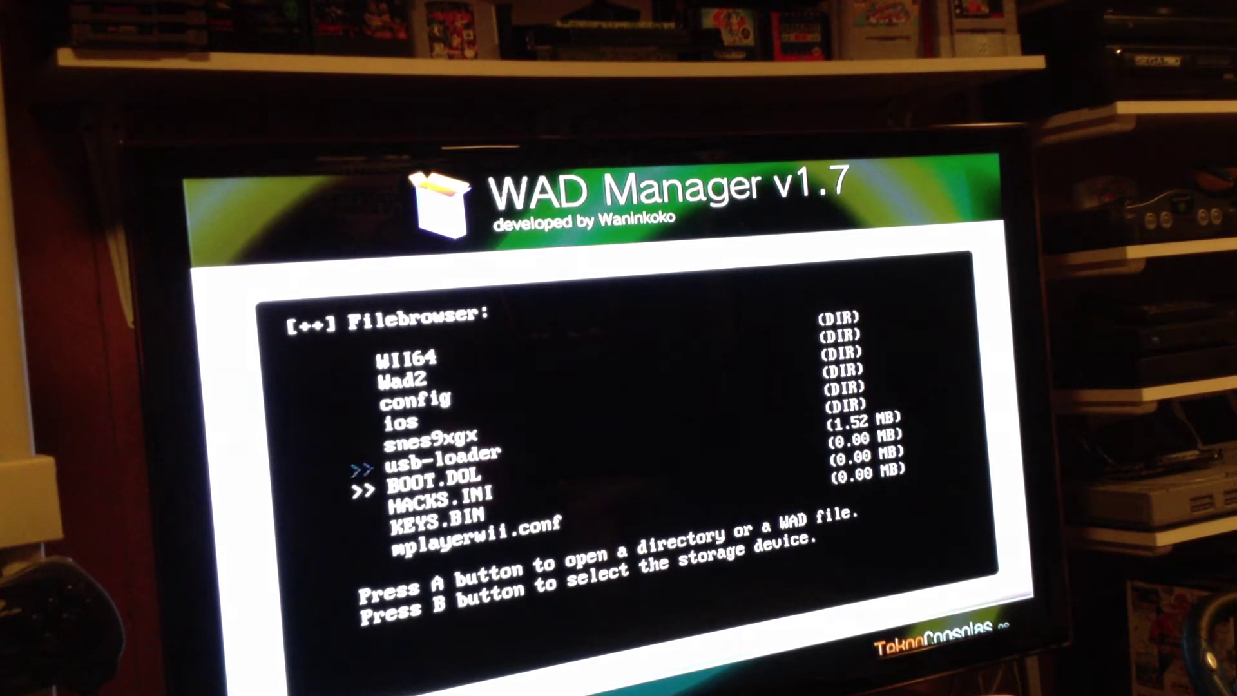
key(Up)
key(Up)
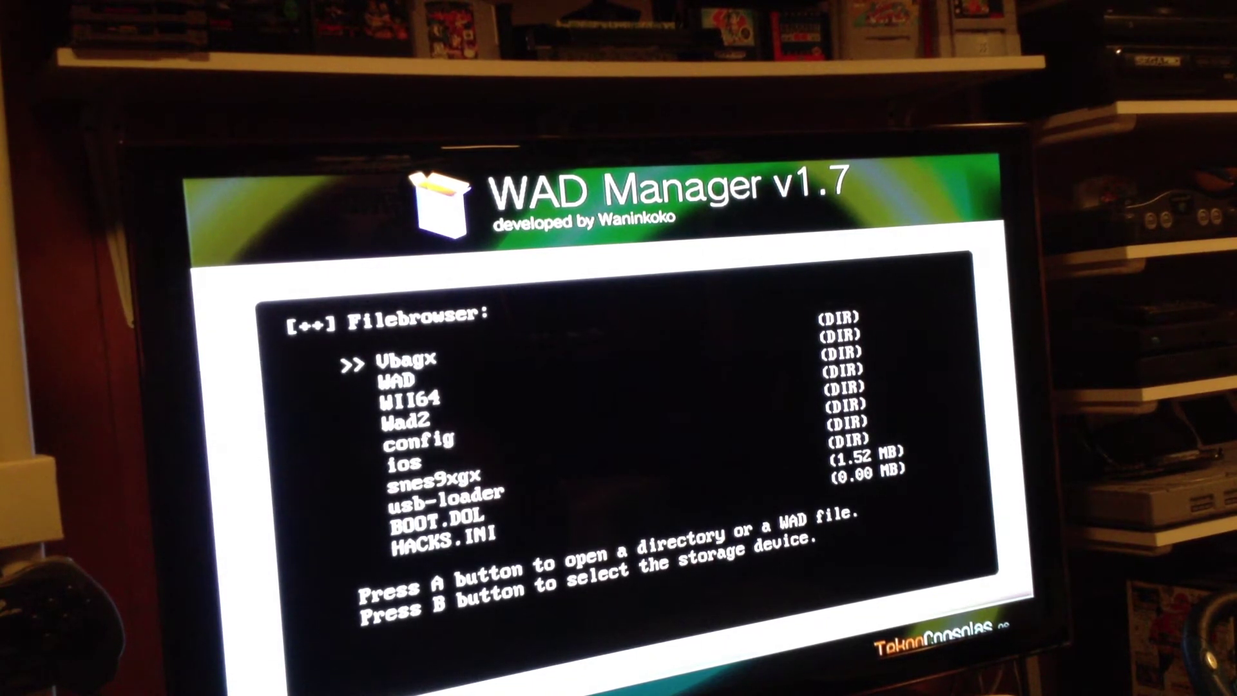
key(Return)
- Scroll to USBLoaderCFG_v51.wad and open its install options
key(Up)
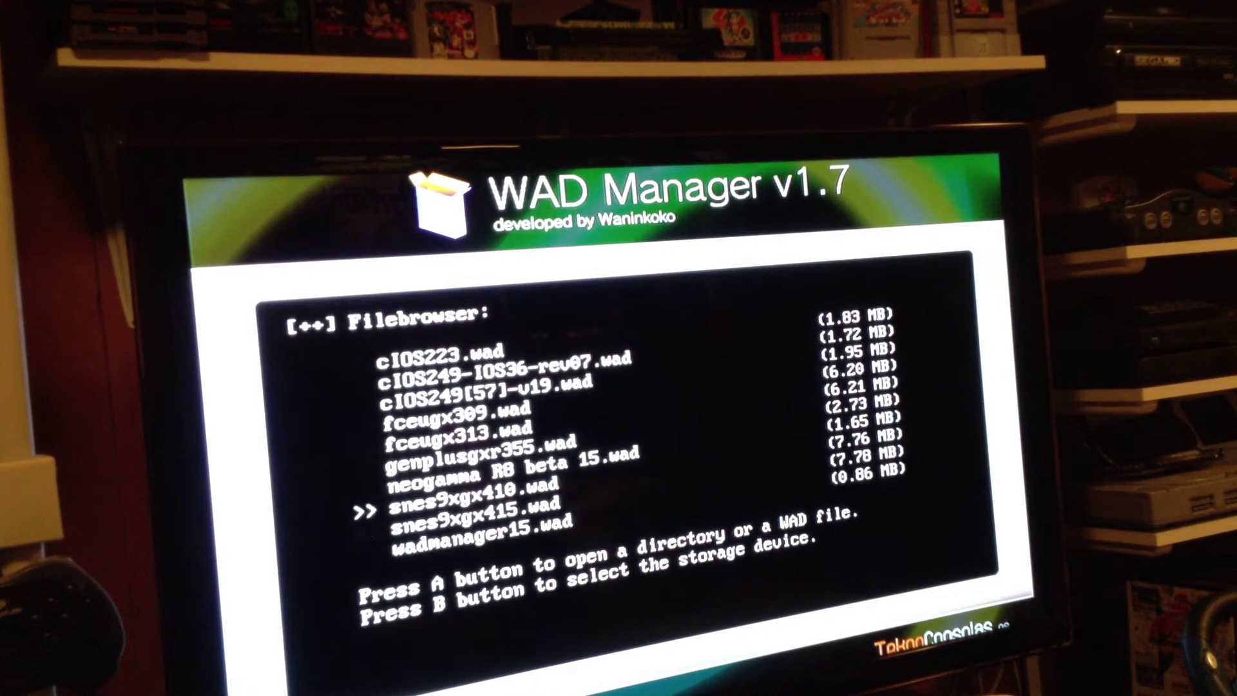
key(Up)
key(Up)
key(Up)
key(Up)
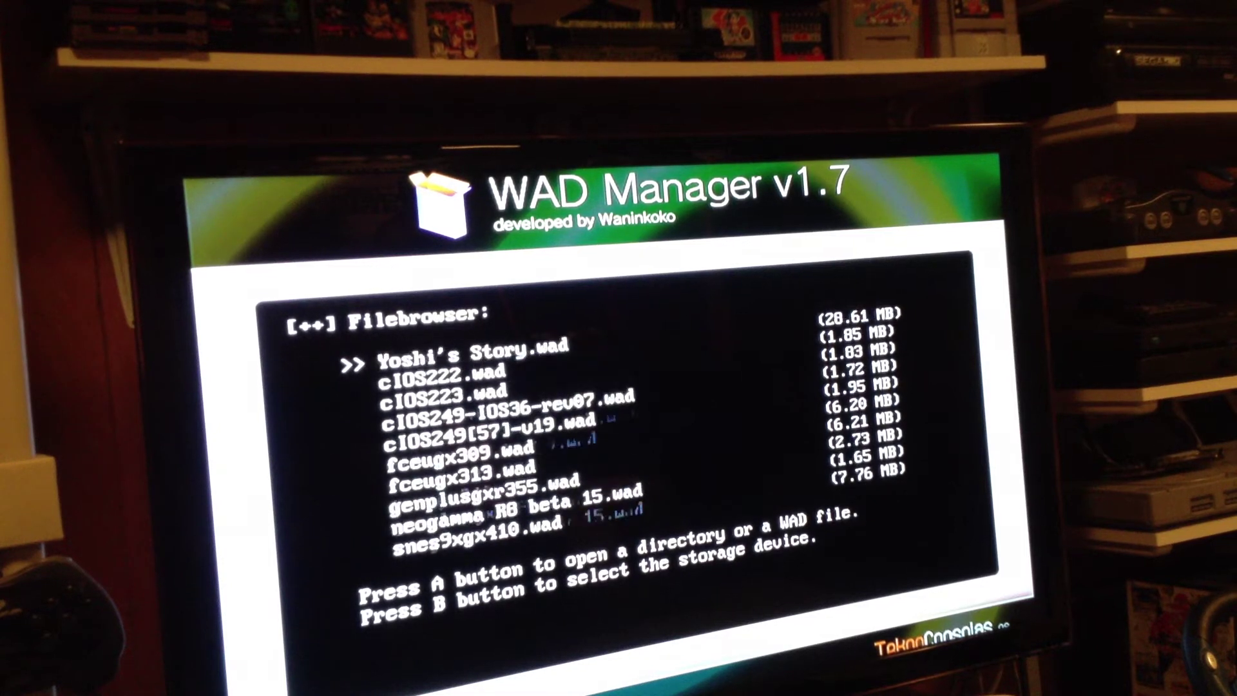
key(Up)
key(Up)
key(Up)
key(Up)
key(Up)
key(Up)
key(Up)
key(Up)
key(Up)
key(Up)
key(Up)
key(Up)
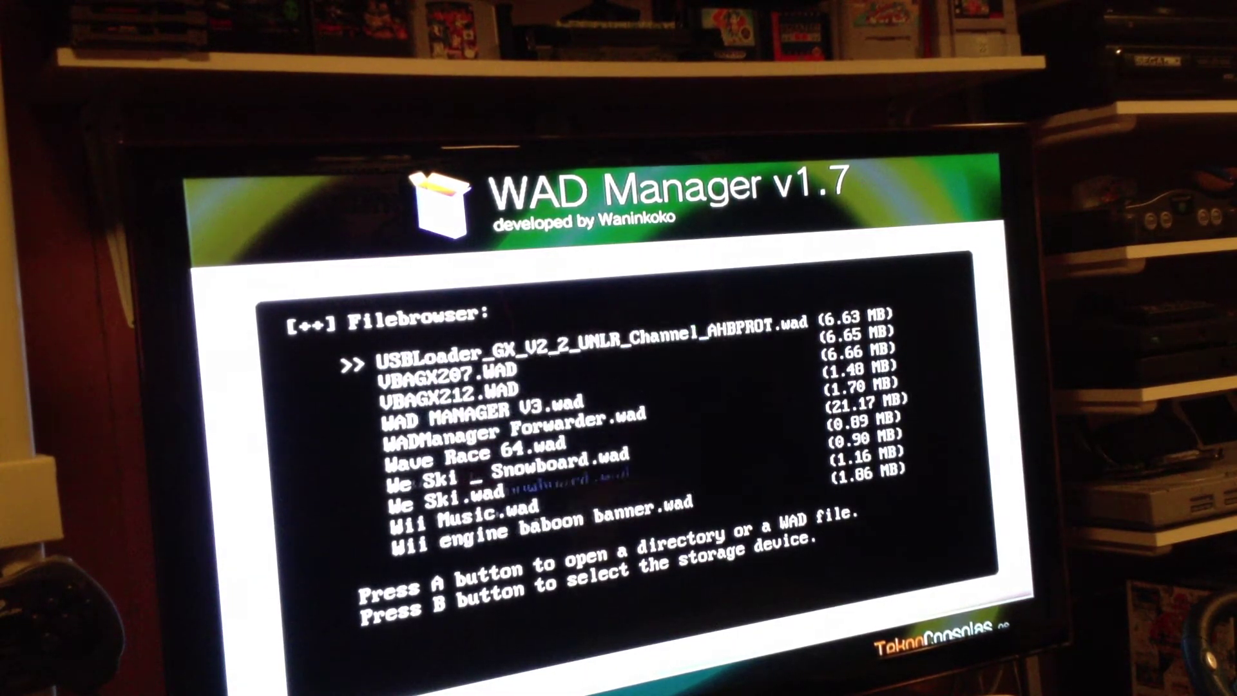
key(Up)
key(Up)
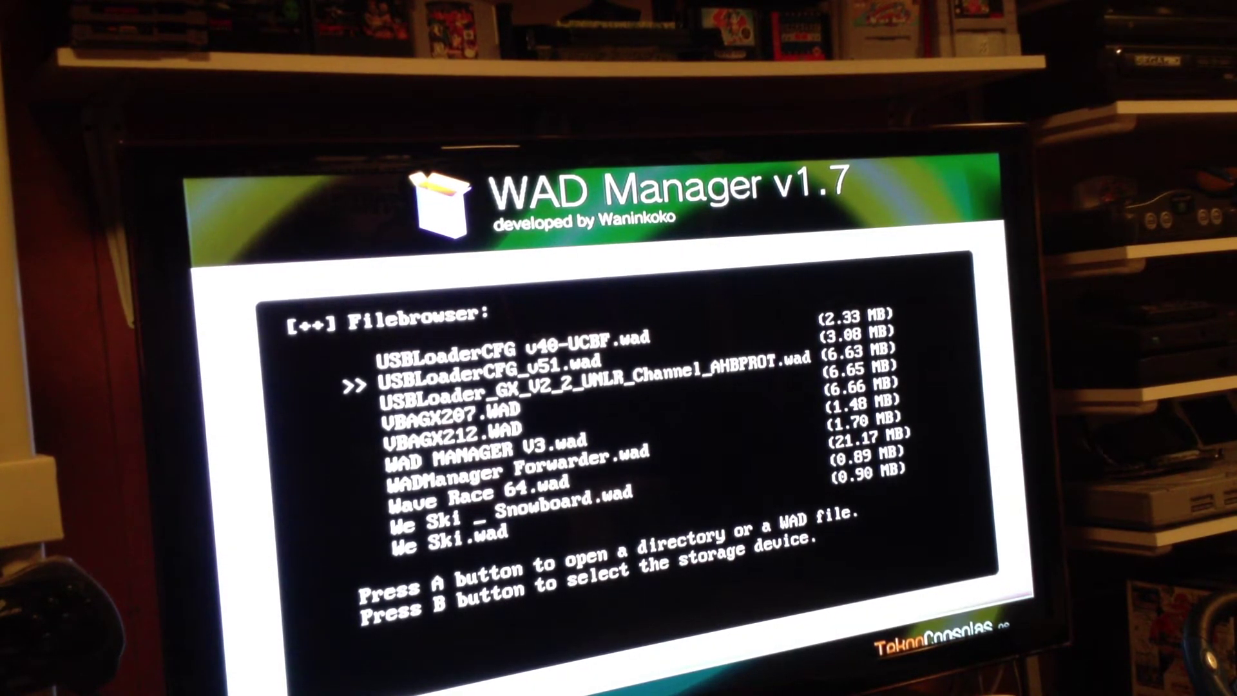
key(Return)
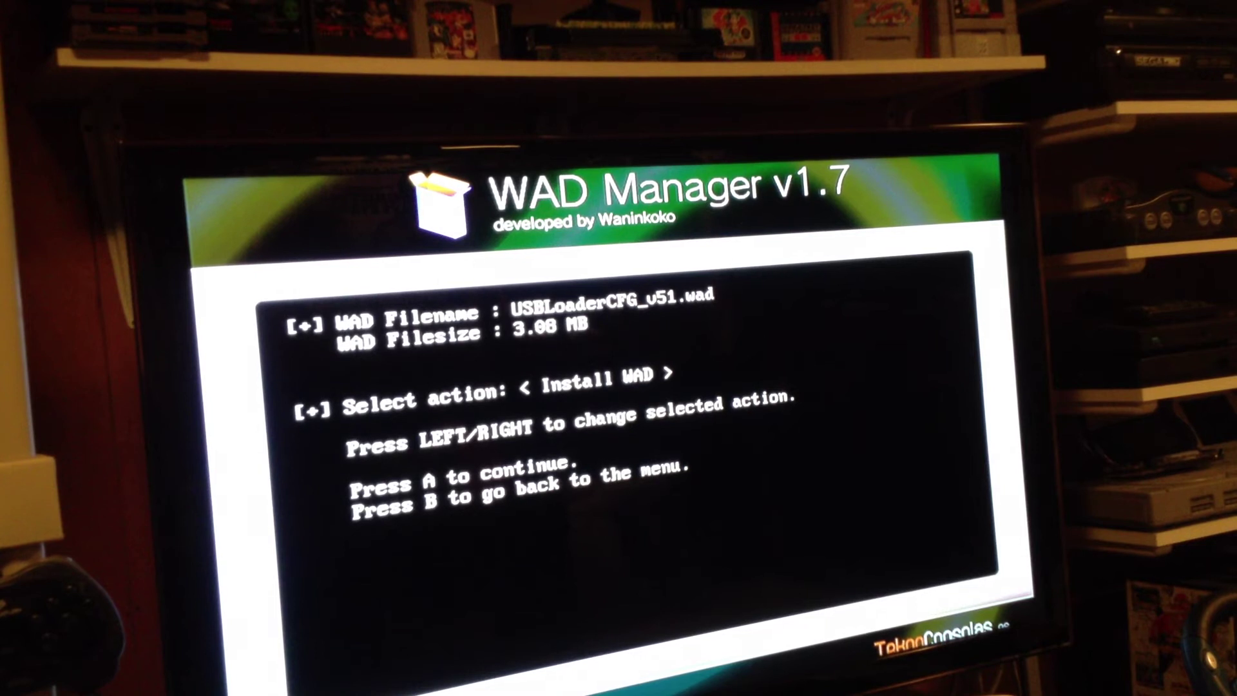
- Install USBLoaderCFG_v51.wad and VBAGX212.WAD as channels
key(Return)
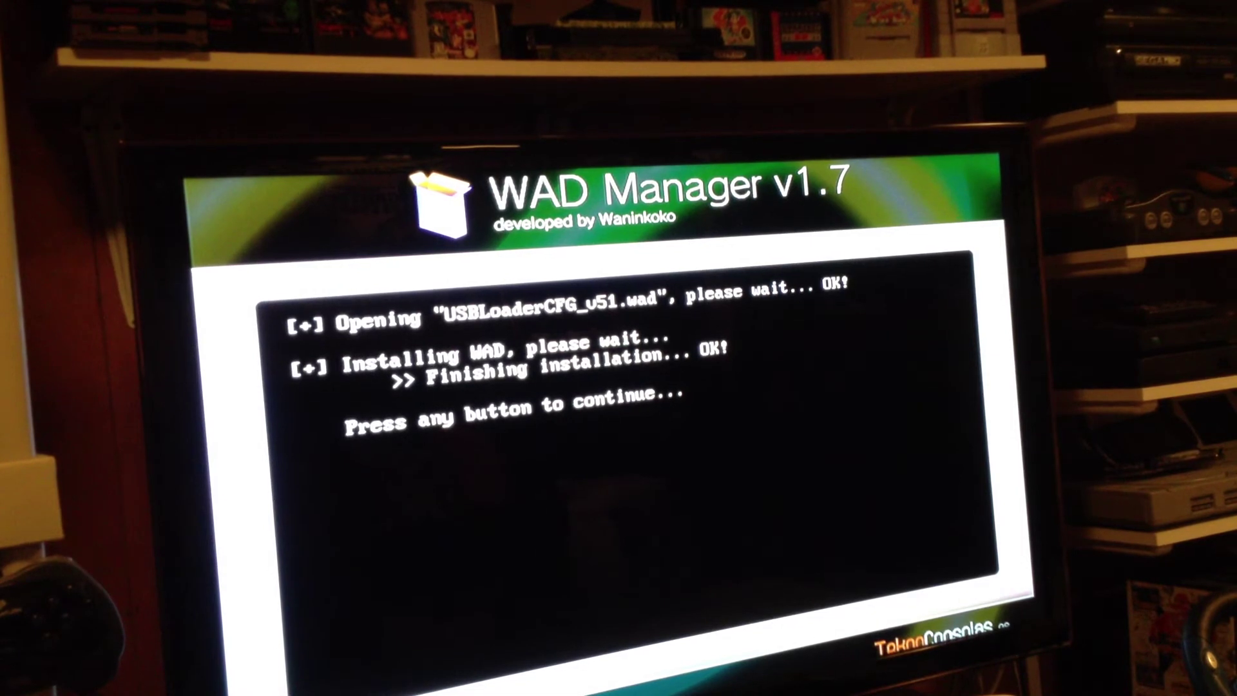
key(Return)
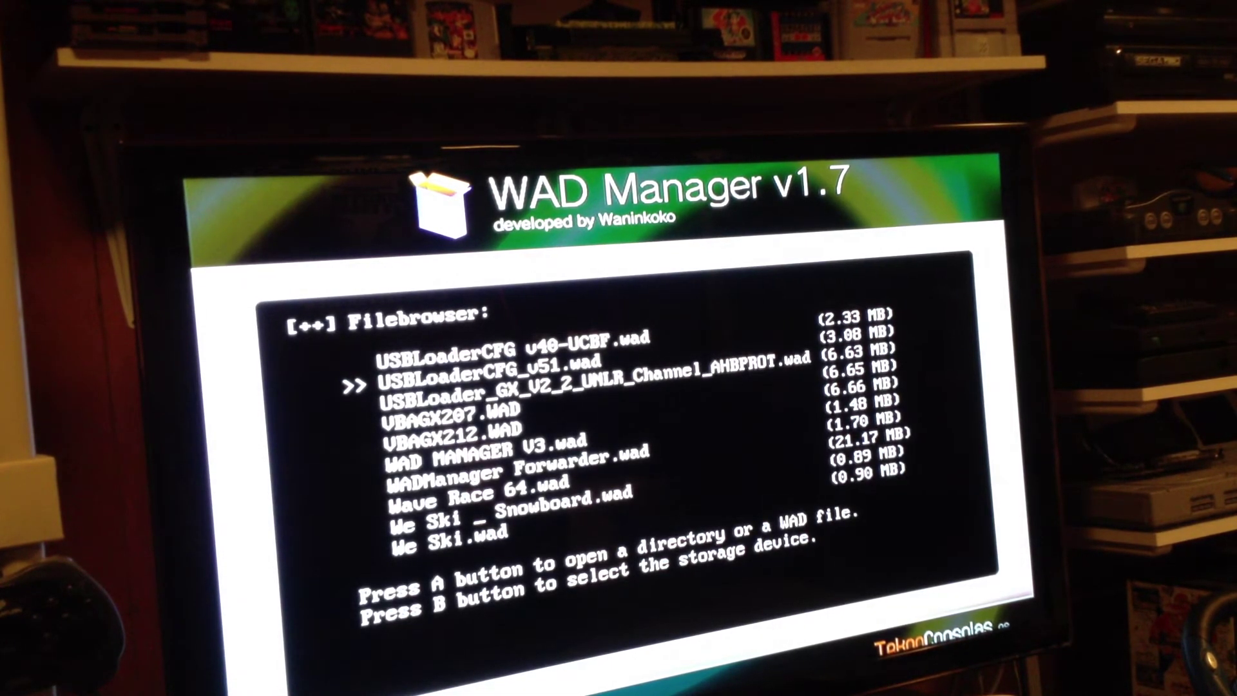
key(Down)
key(Down)
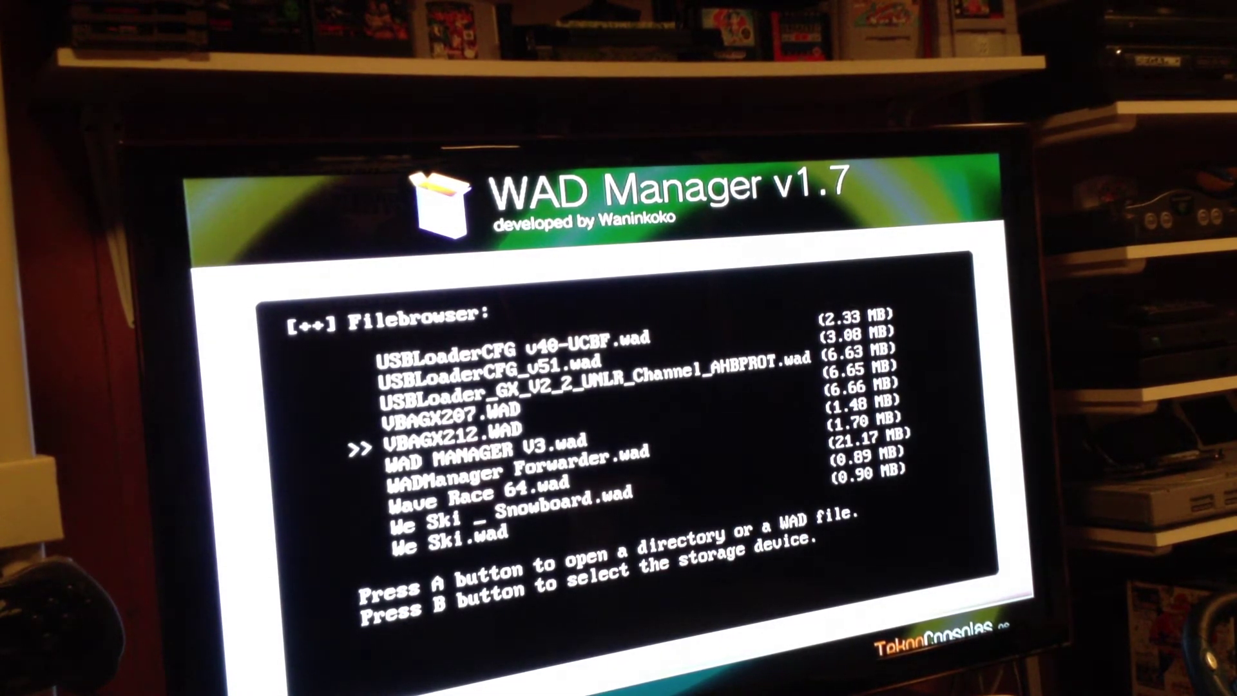
key(Return)
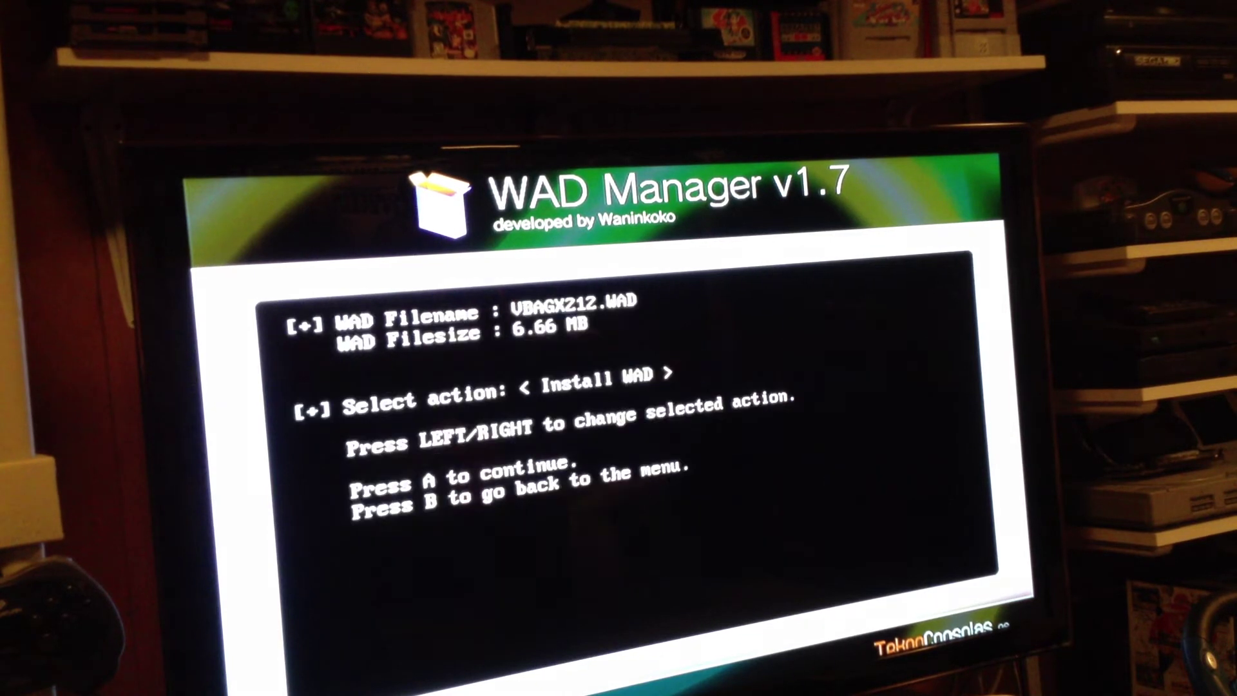
key(Return)
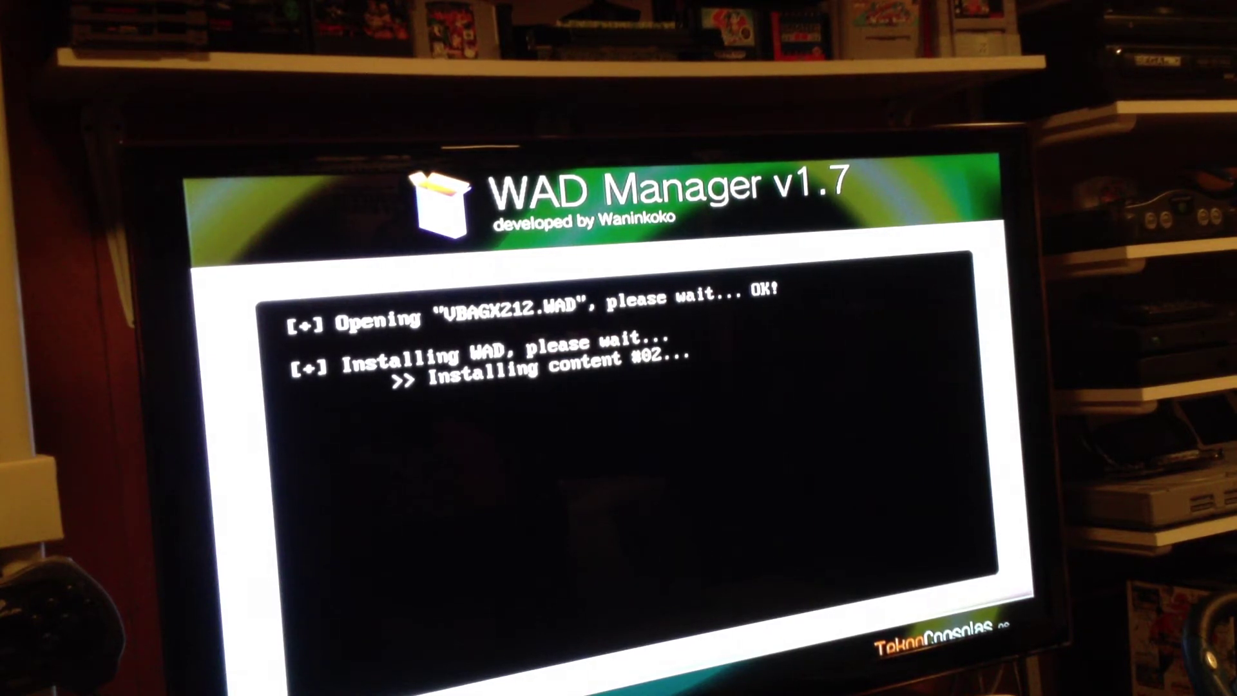
key(Return)
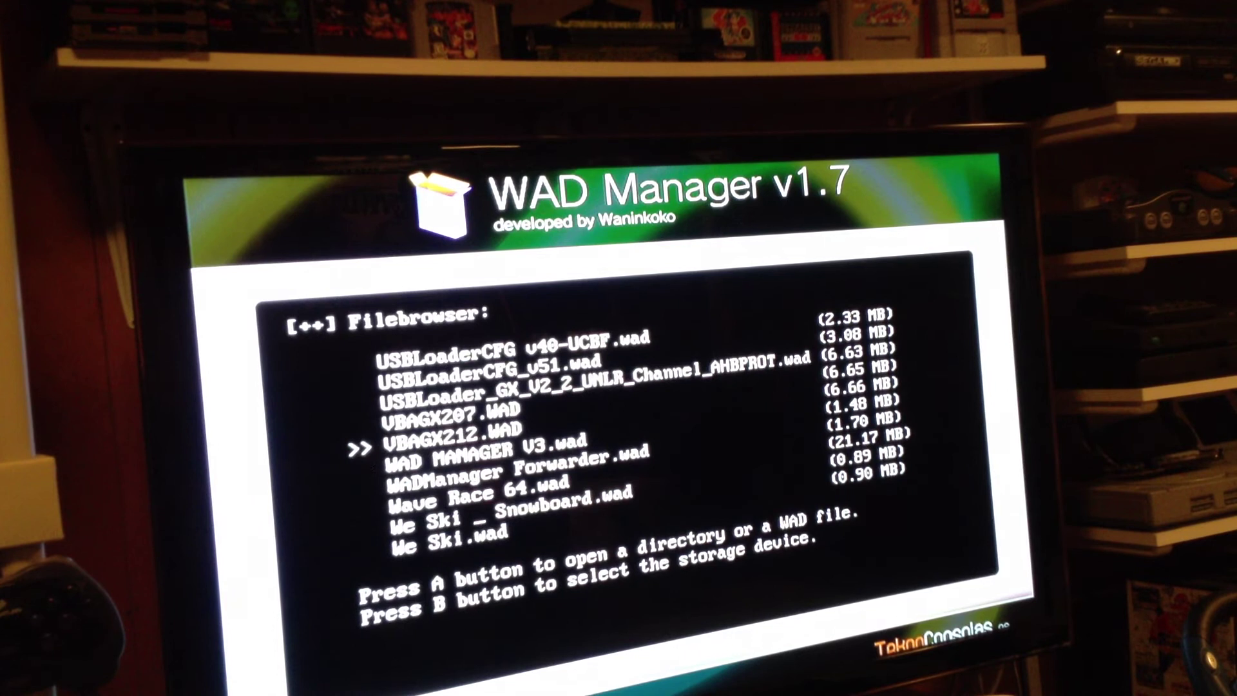
- Install fceugx313.wad as a channel
key(Down)
key(Down)
key(Down)
key(Down)
key(Down)
key(Down)
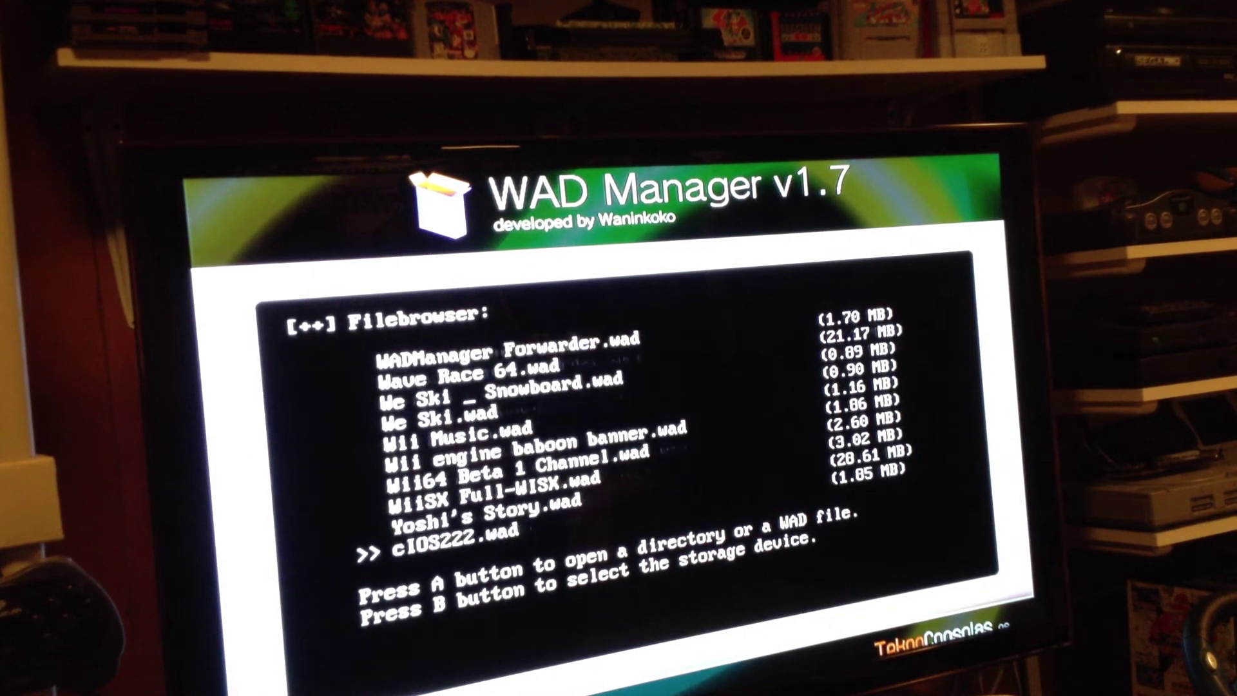
key(Down)
key(Down)
key(Down)
key(Down)
key(Down)
key(Down)
key(Down)
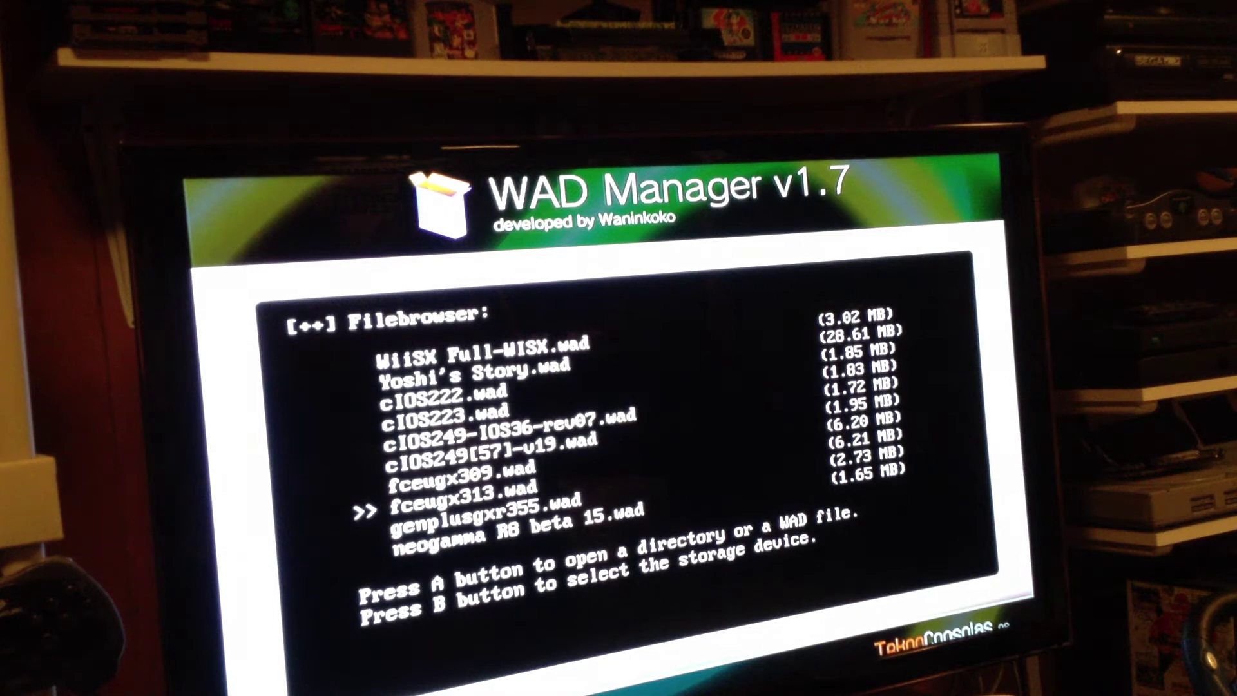
key(Return)
key(Return)
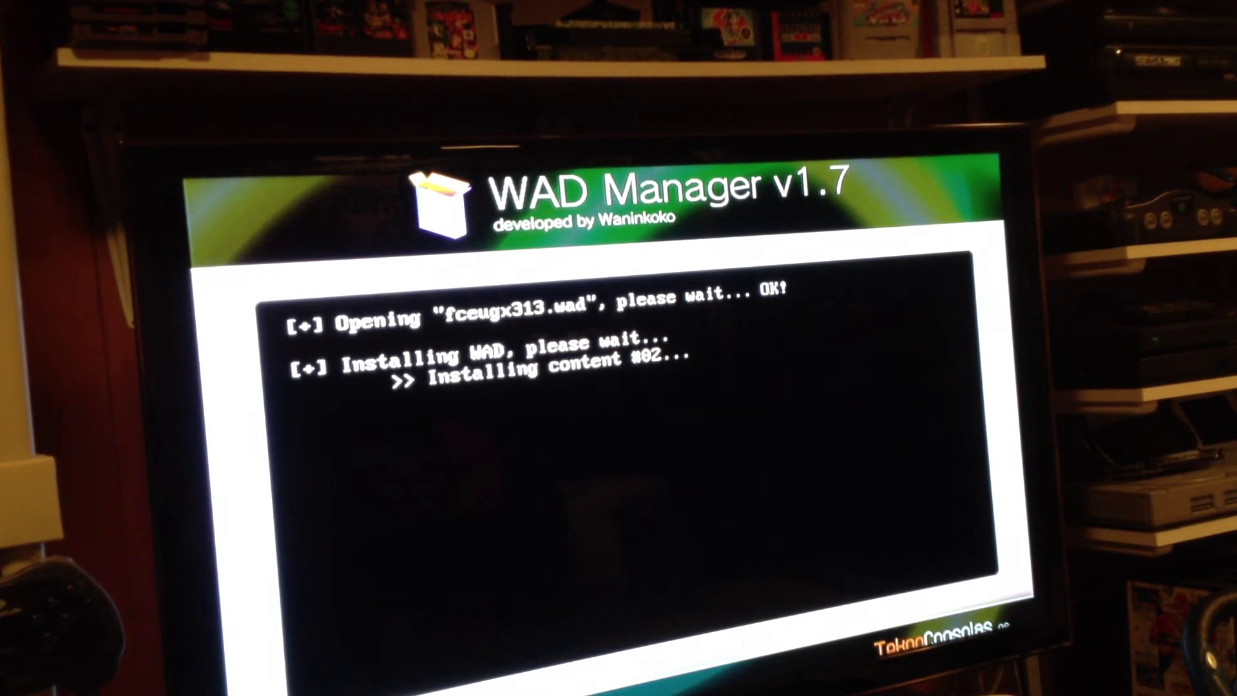
key(Return)
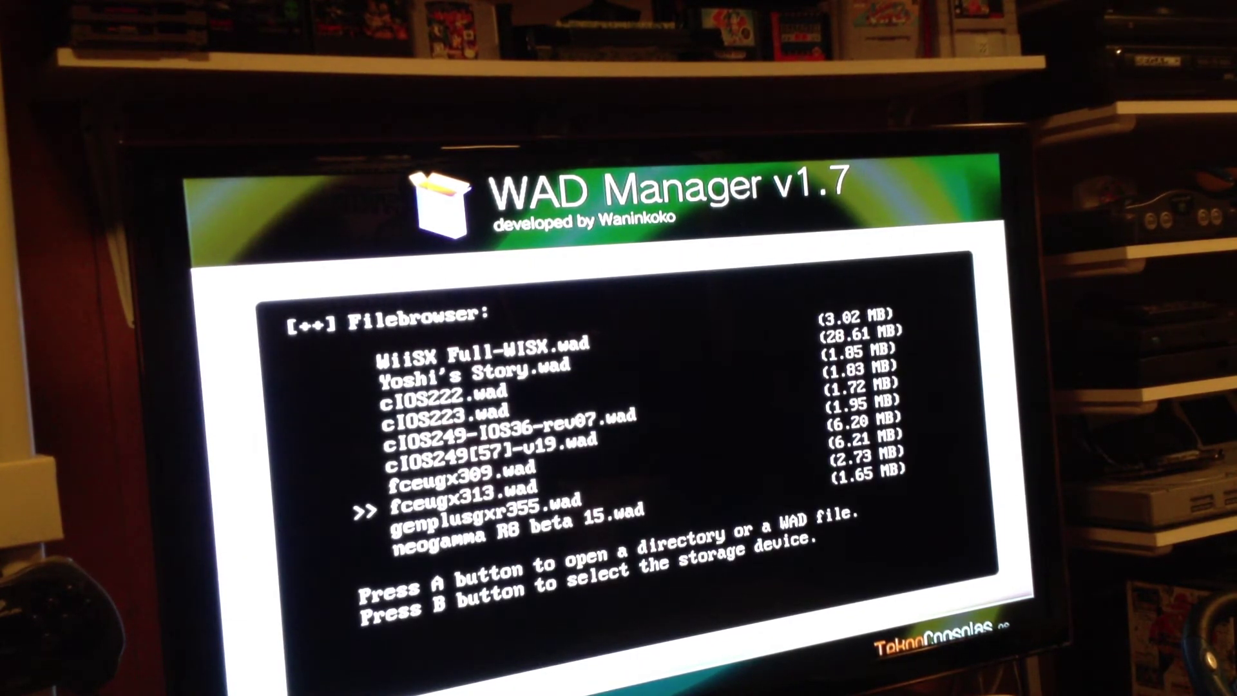
- Install snes9xgx415.wad, the Snes9x GX channel
key(Down)
key(Down)
key(Down)
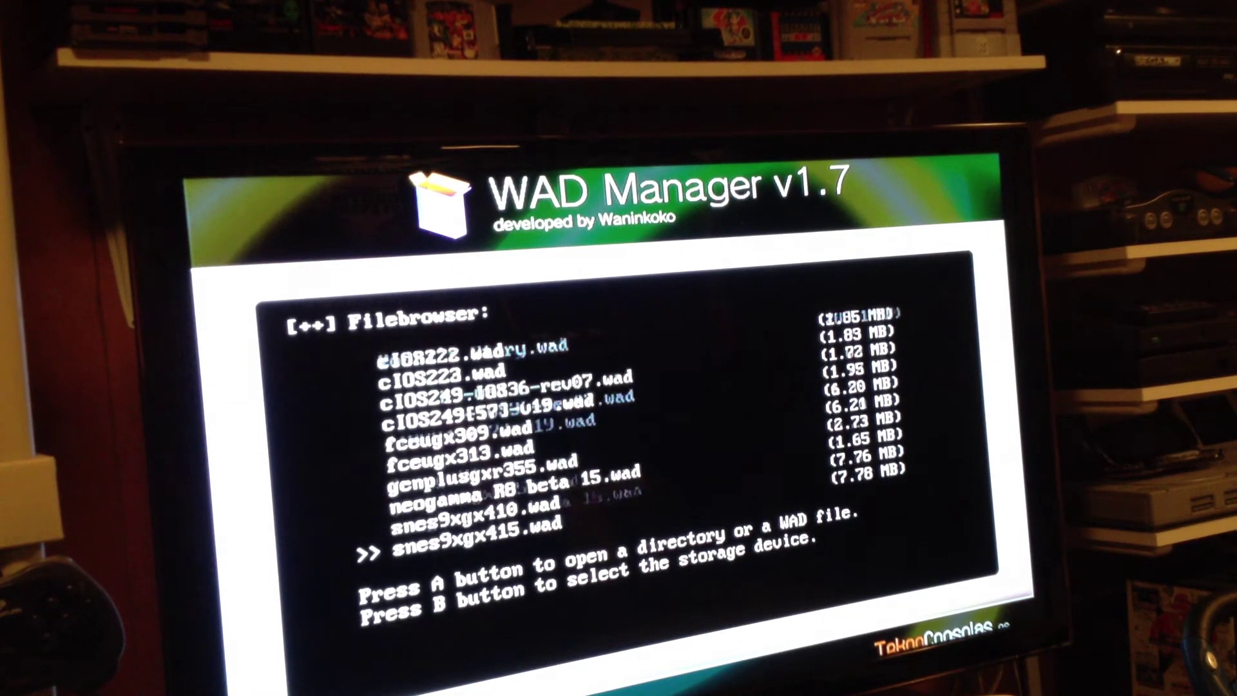
key(Down)
key(Down)
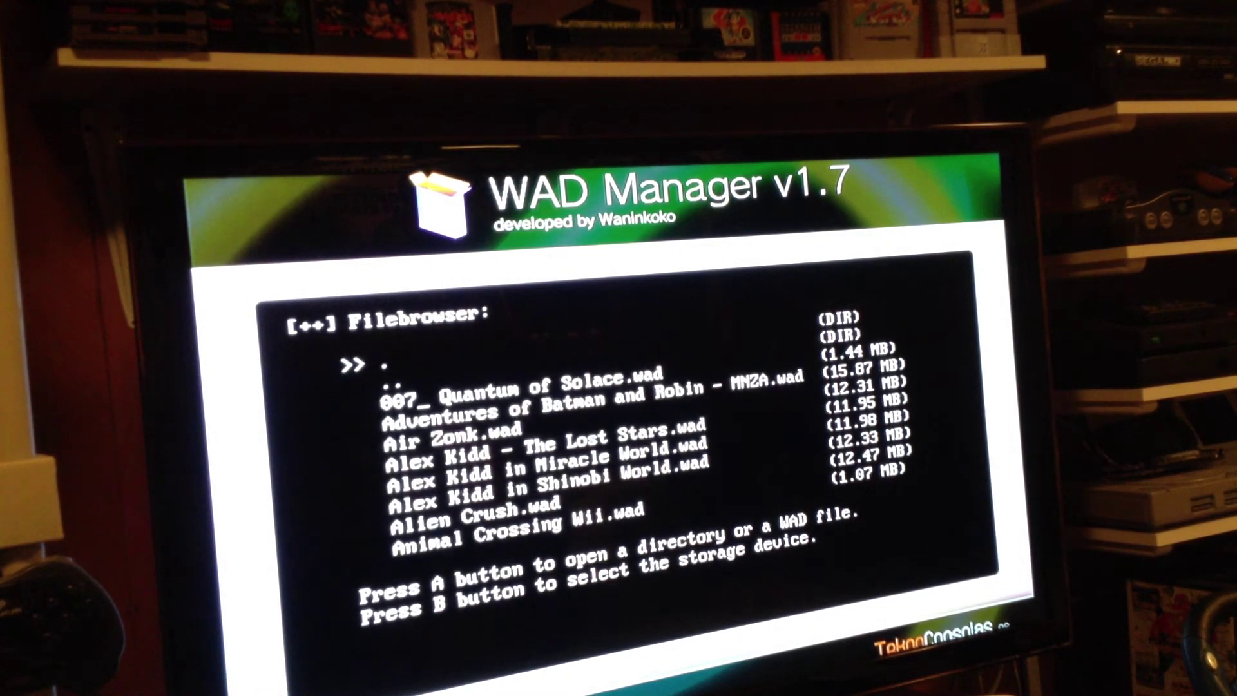
key(Up)
key(Up)
key(Return)
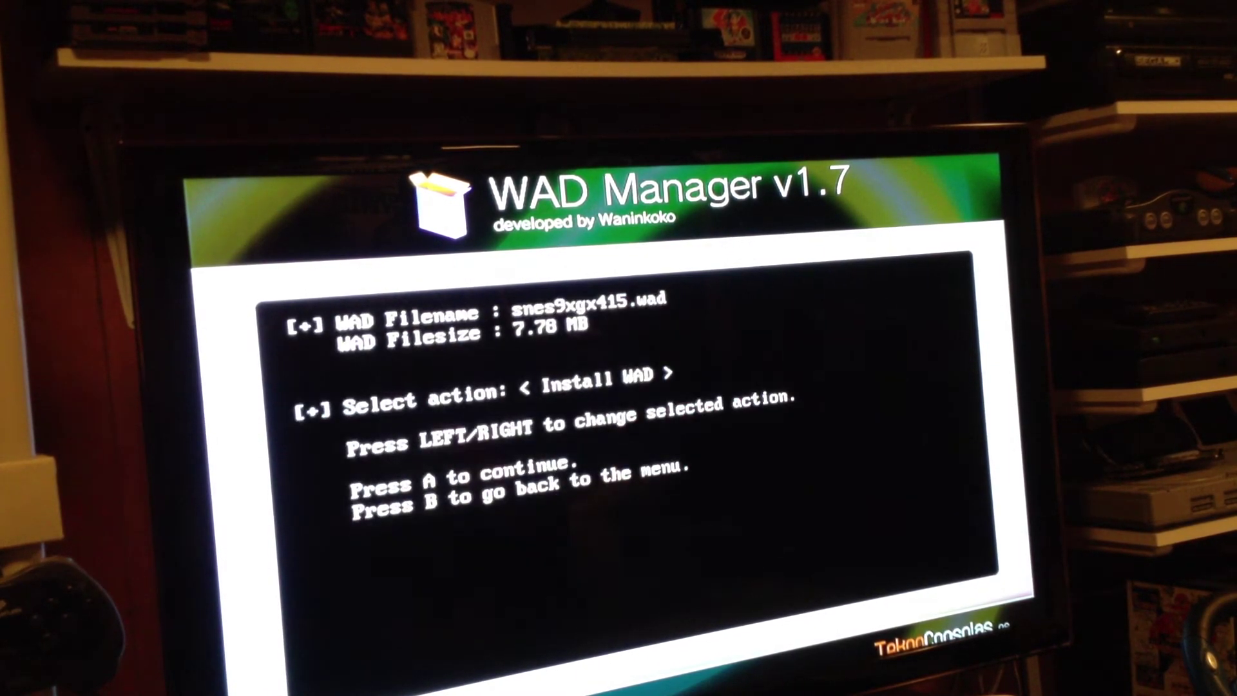
key(Return)
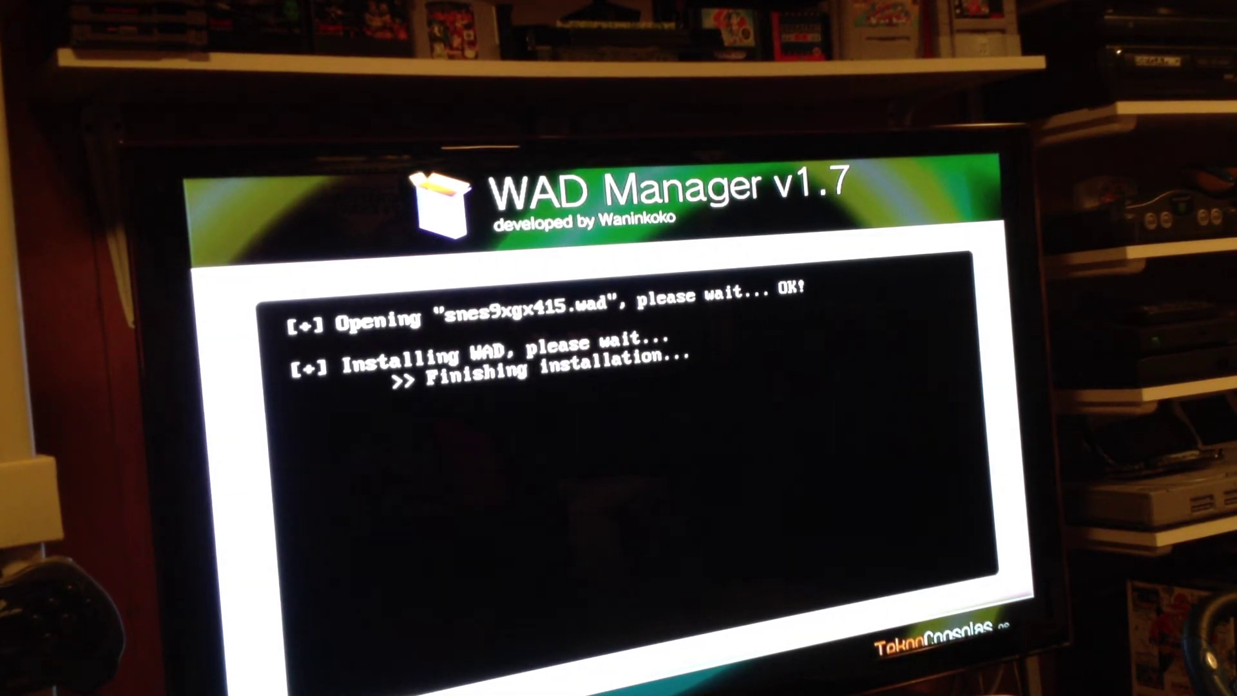
key(Return)
- Install genplusgxr355.wad, the Genesis Plus GX channel
key(Up)
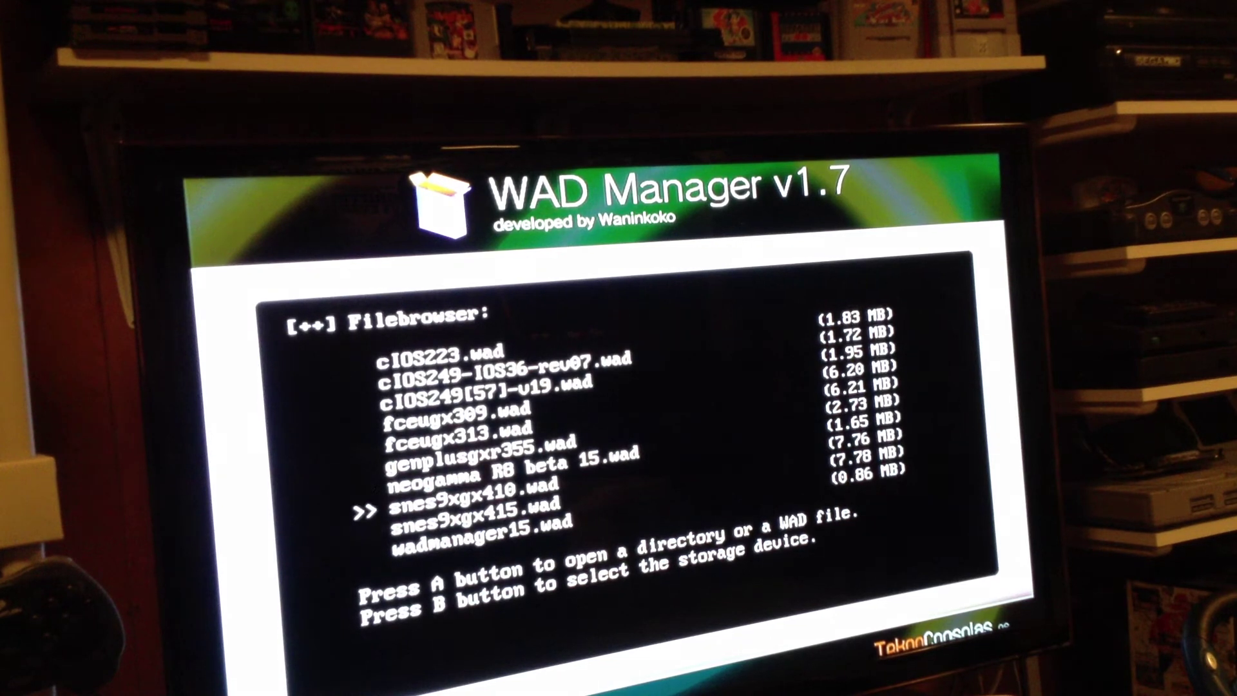
key(Up)
key(Up)
key(Return)
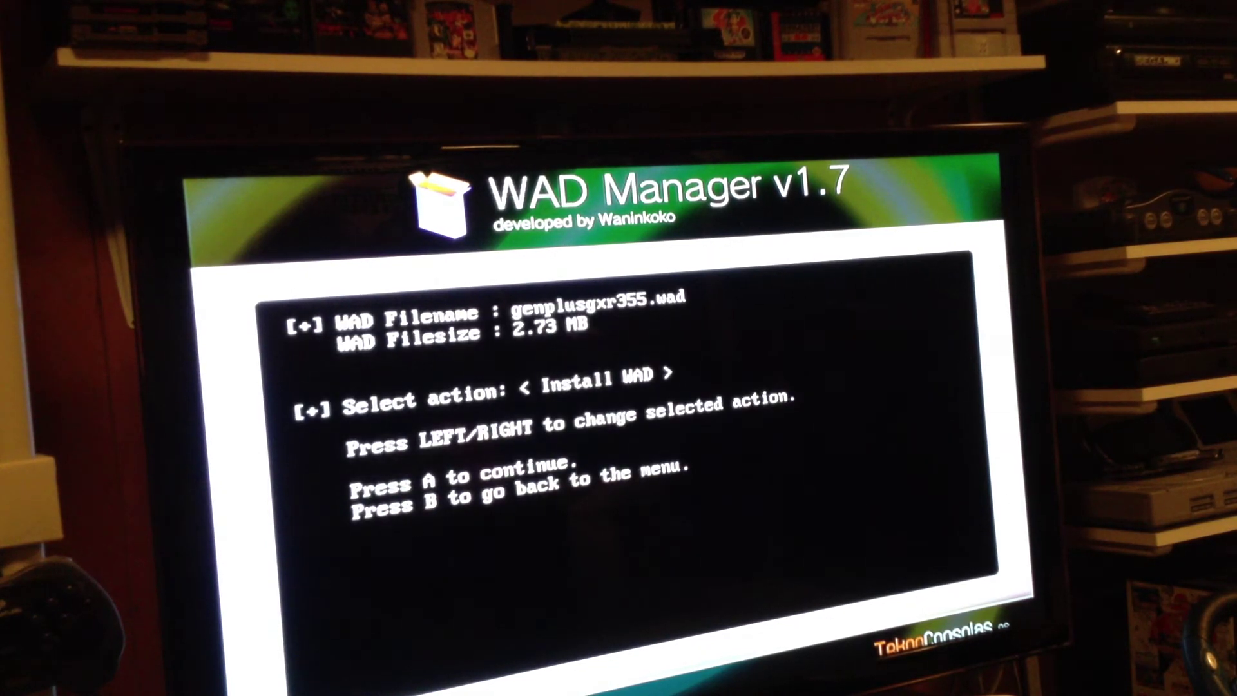
key(Return)
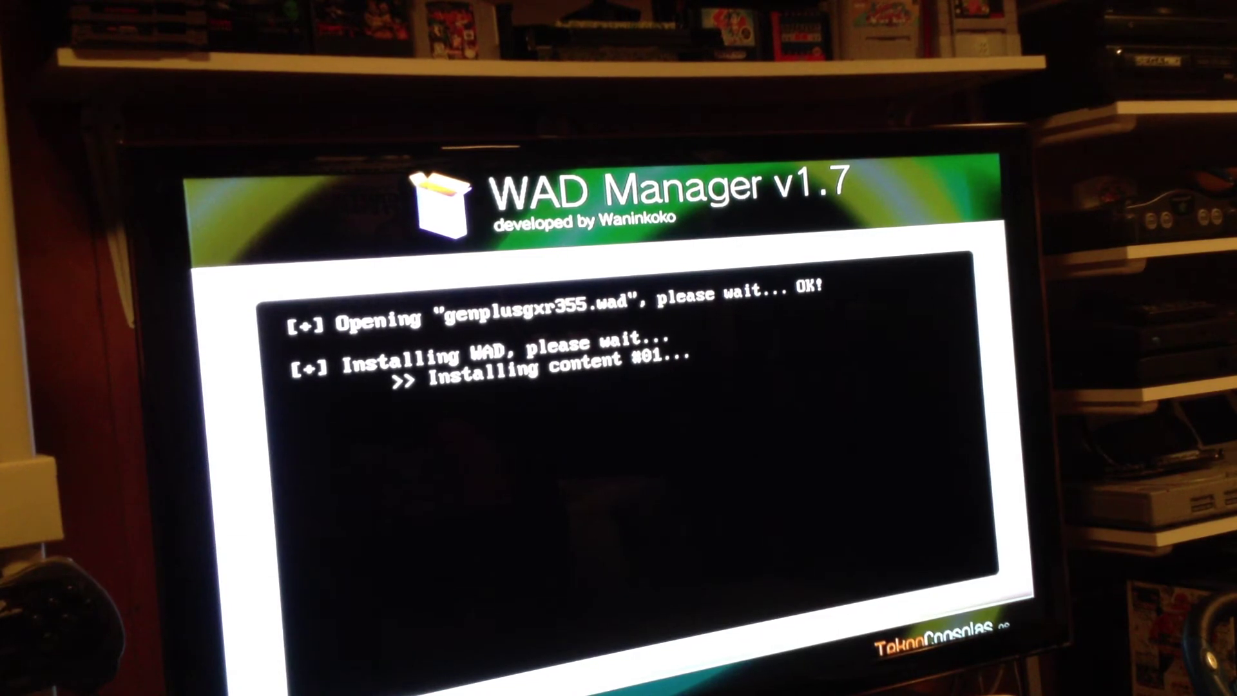
key(Return)
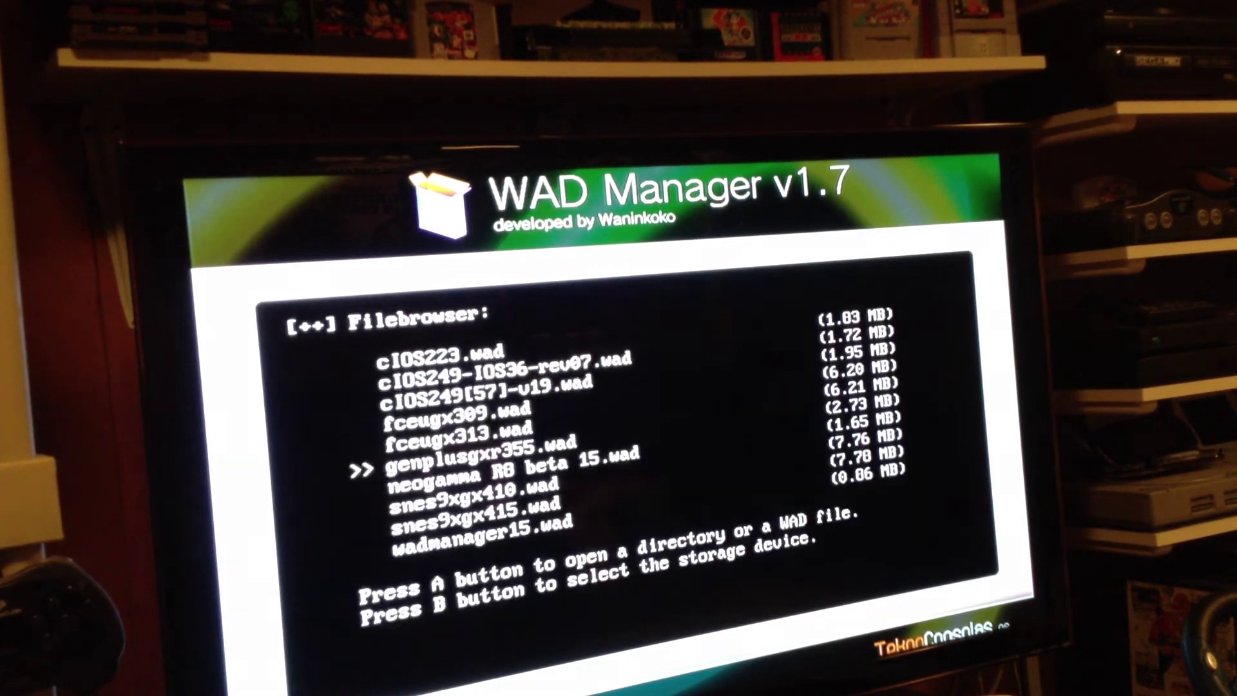
- Restart the Wii from WAD Manager, then exit the Homebrew Channel to the Wii Menu
key(Home)
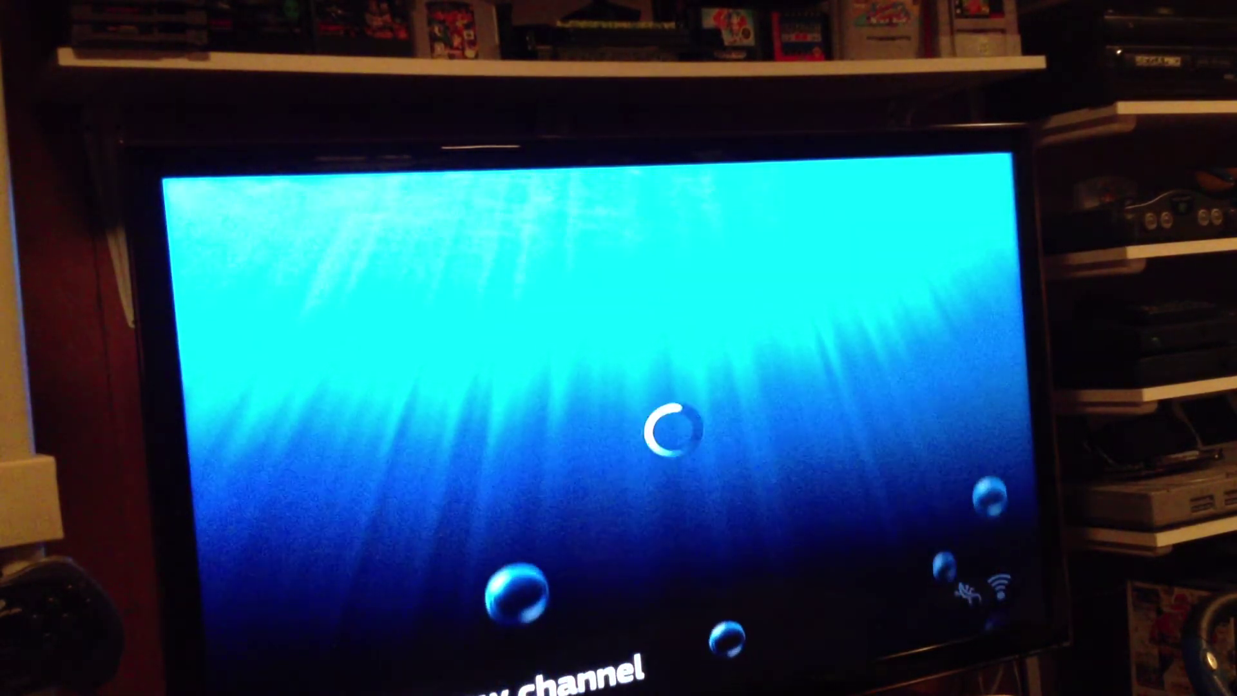
key(Home)
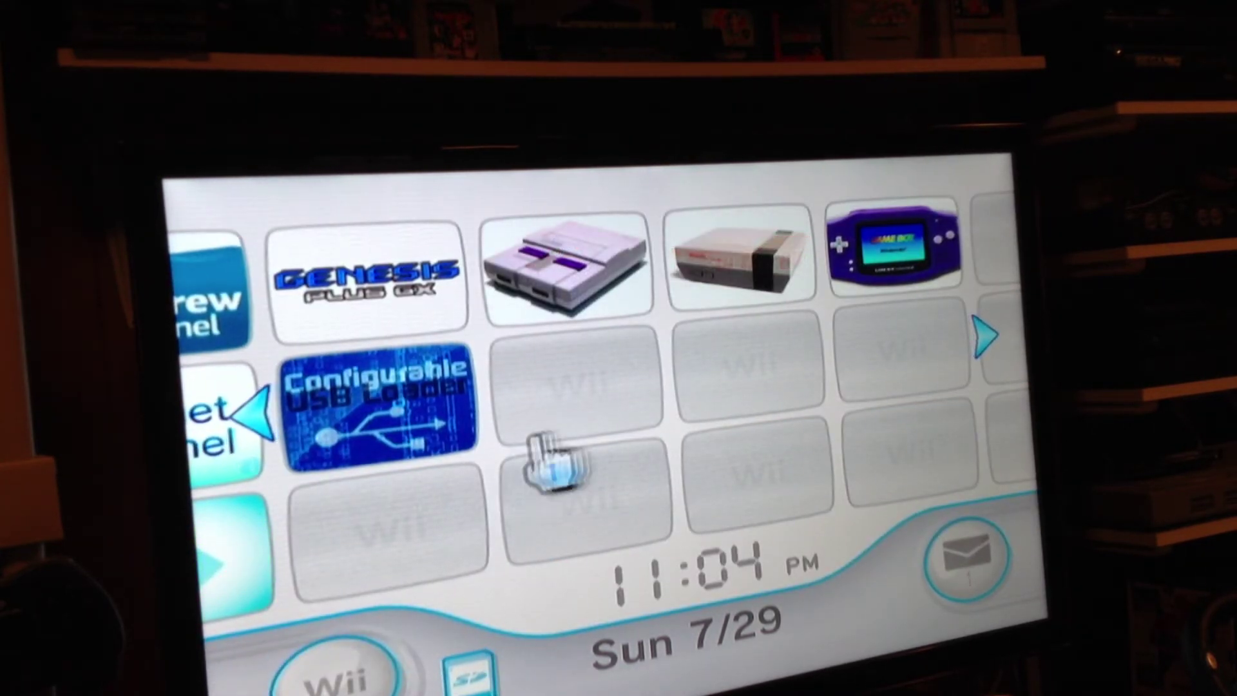
- Preview Genesis Plus GX, then Snes9x, FCE Ultra, Visual Boy Advance and Configurable USB Loader
key(minus)
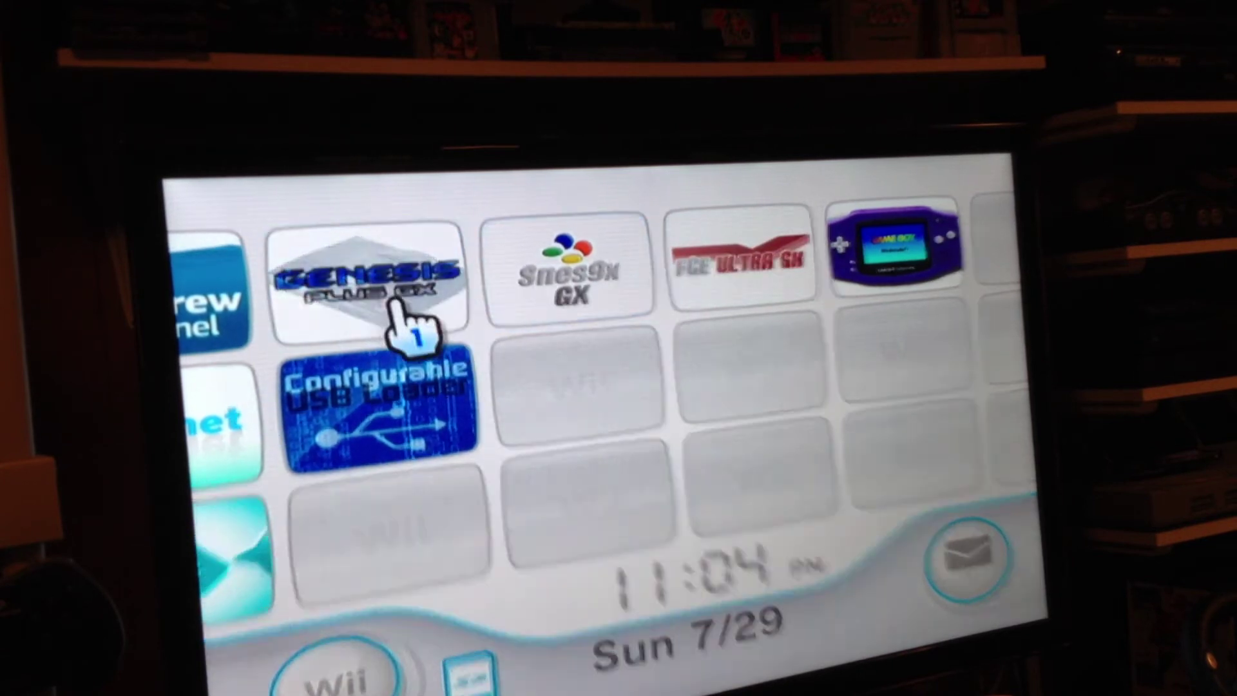
click(429, 304)
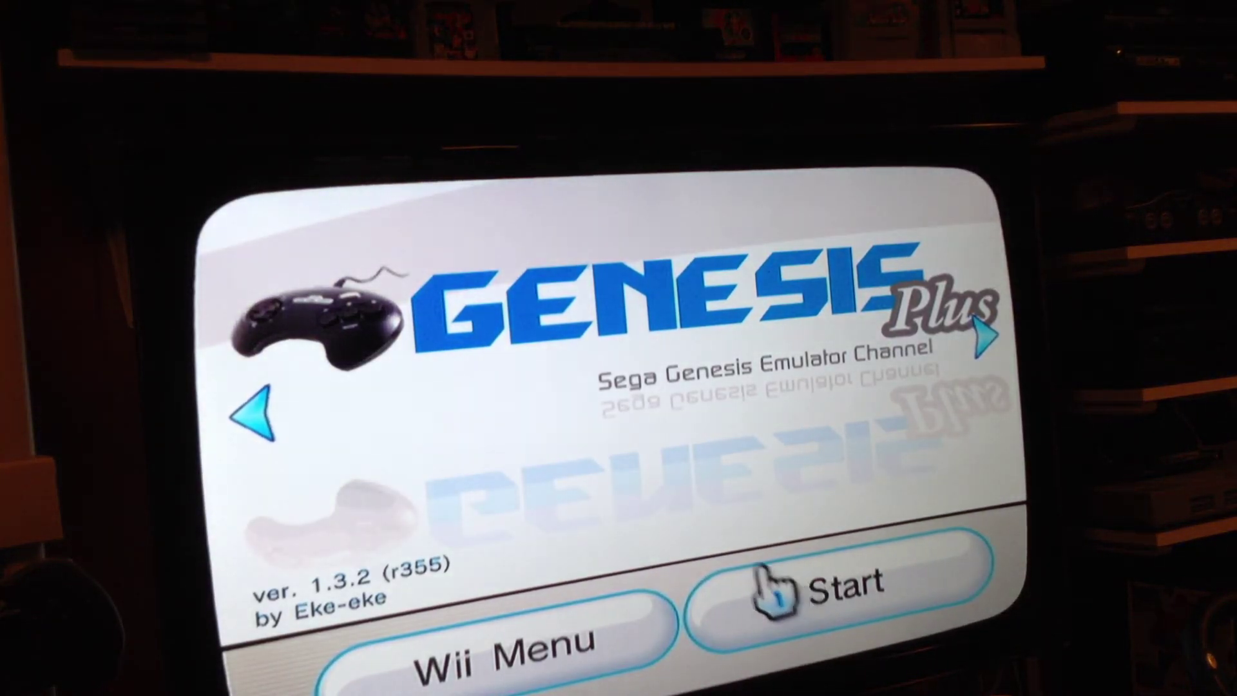
click(961, 353)
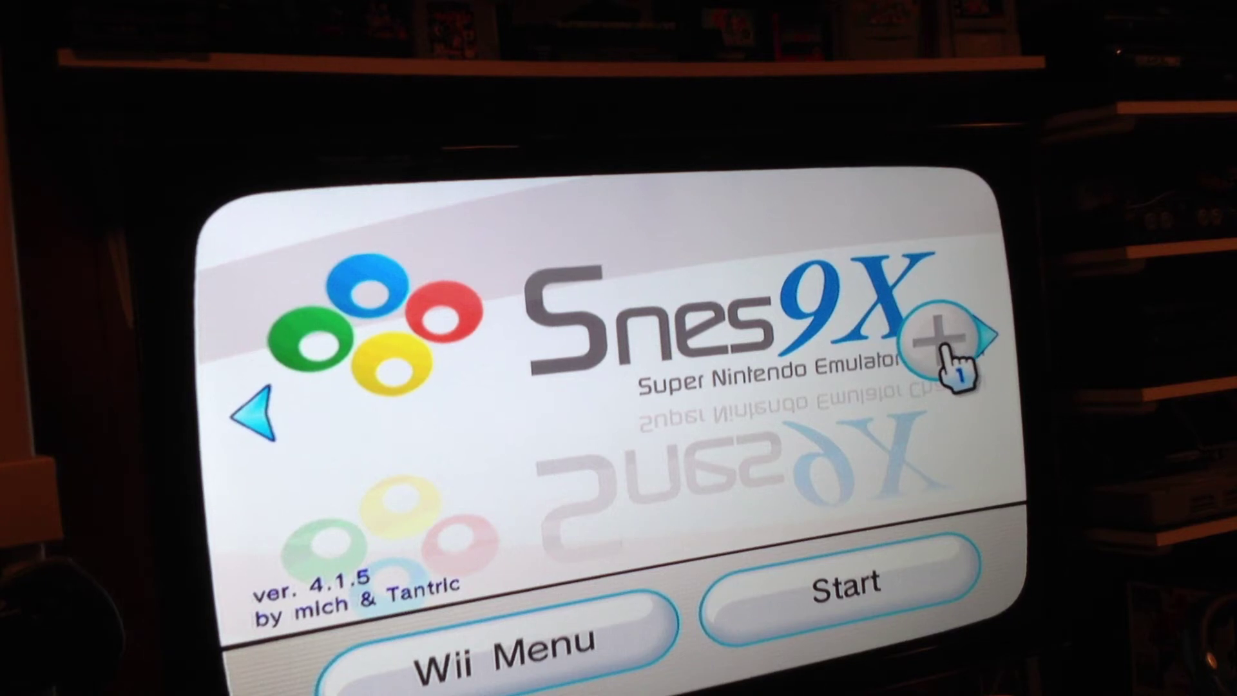
click(942, 352)
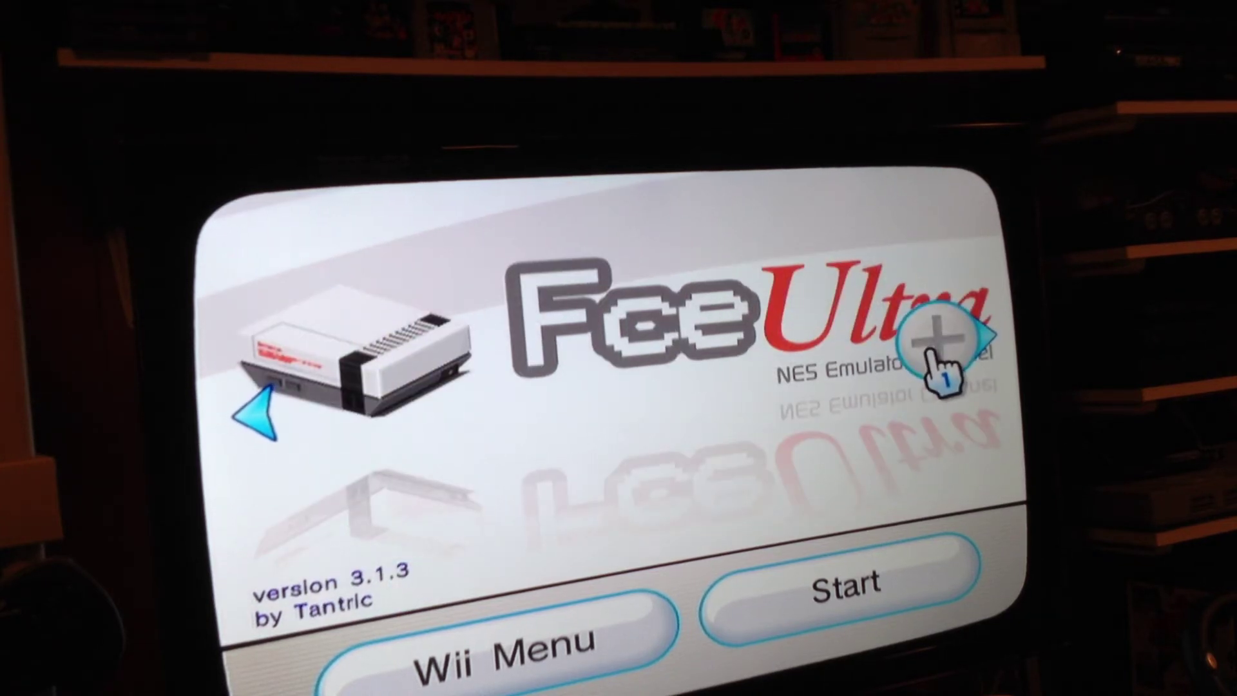
click(942, 352)
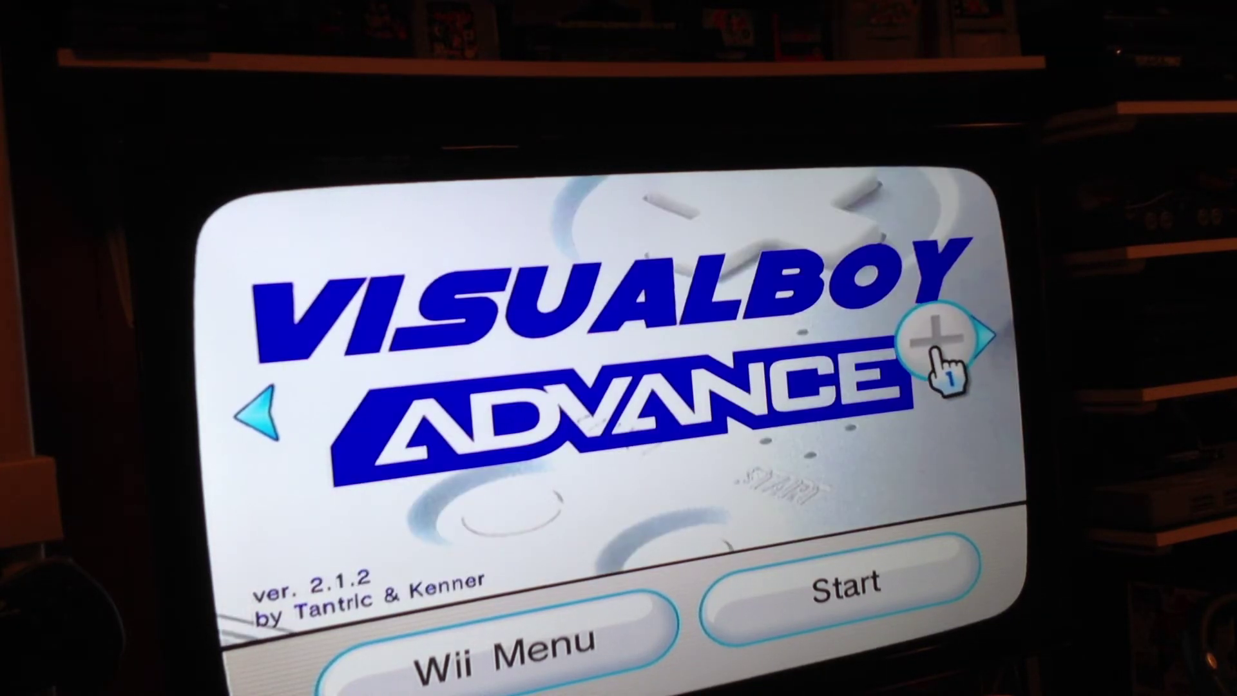
click(937, 353)
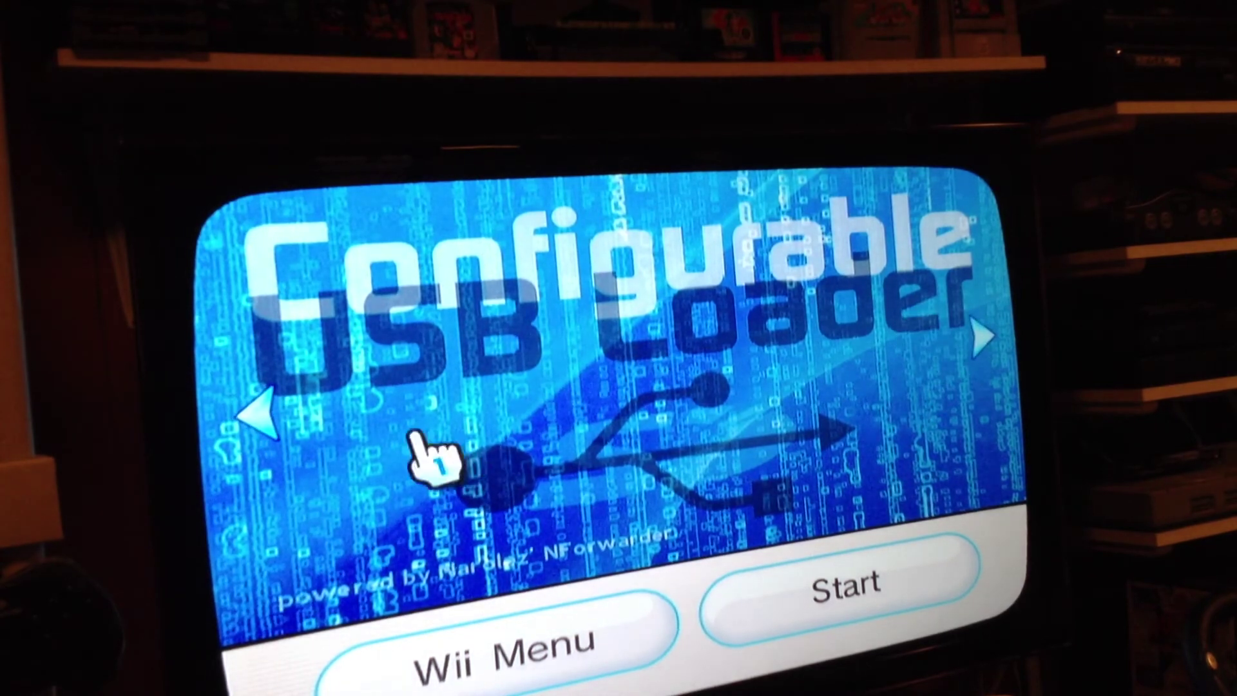
- Launch Configurable USB Loader, boot Kirby's Epic Yarn, and open the in-game HOME Menu
click(851, 602)
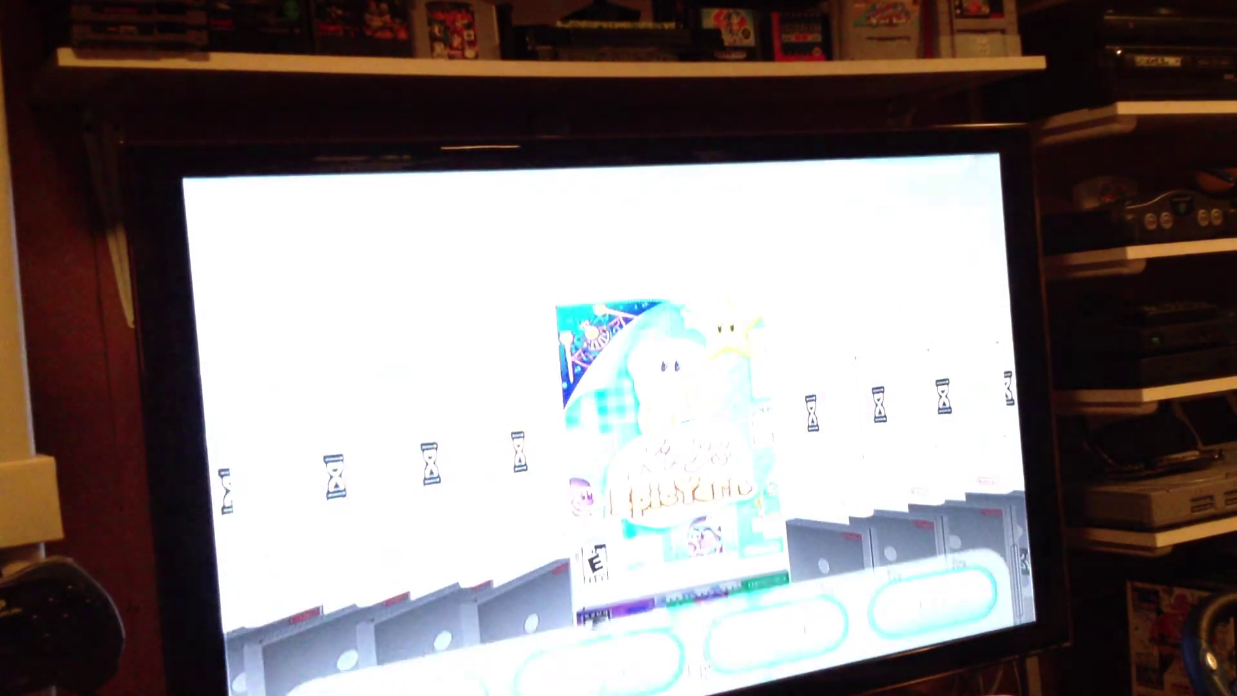
scroll(939, 395, right, 10)
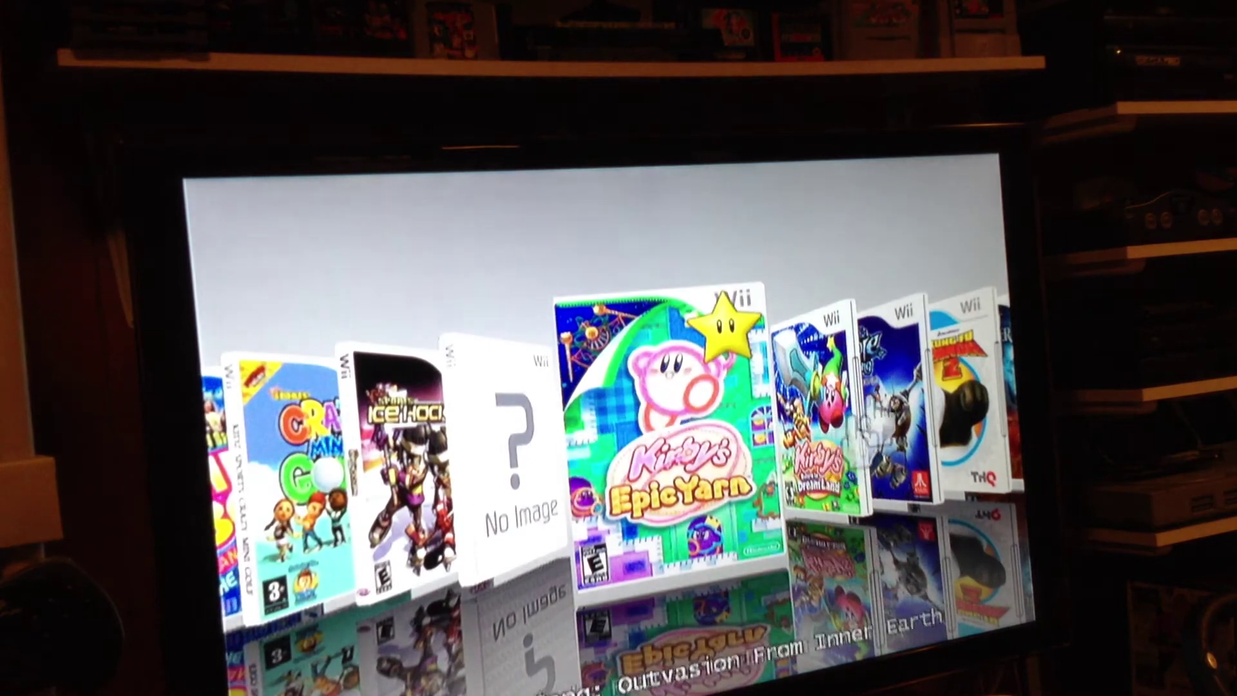
scroll(473, 532, left, 10)
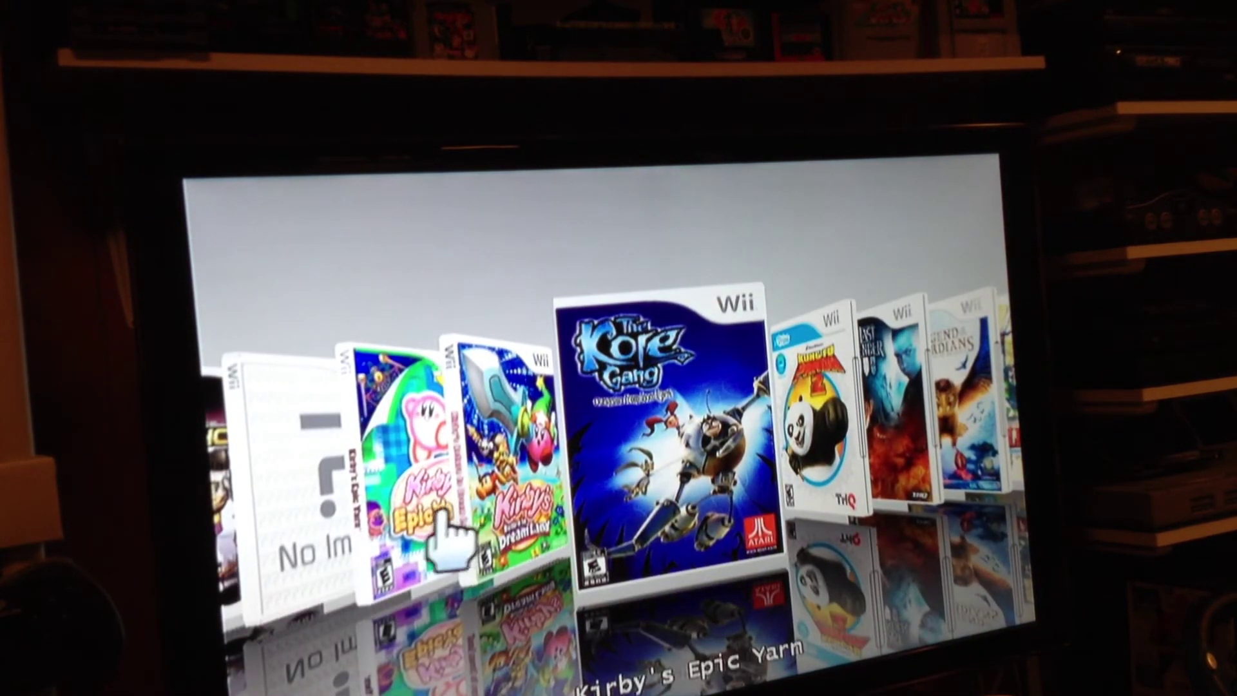
click(416, 551)
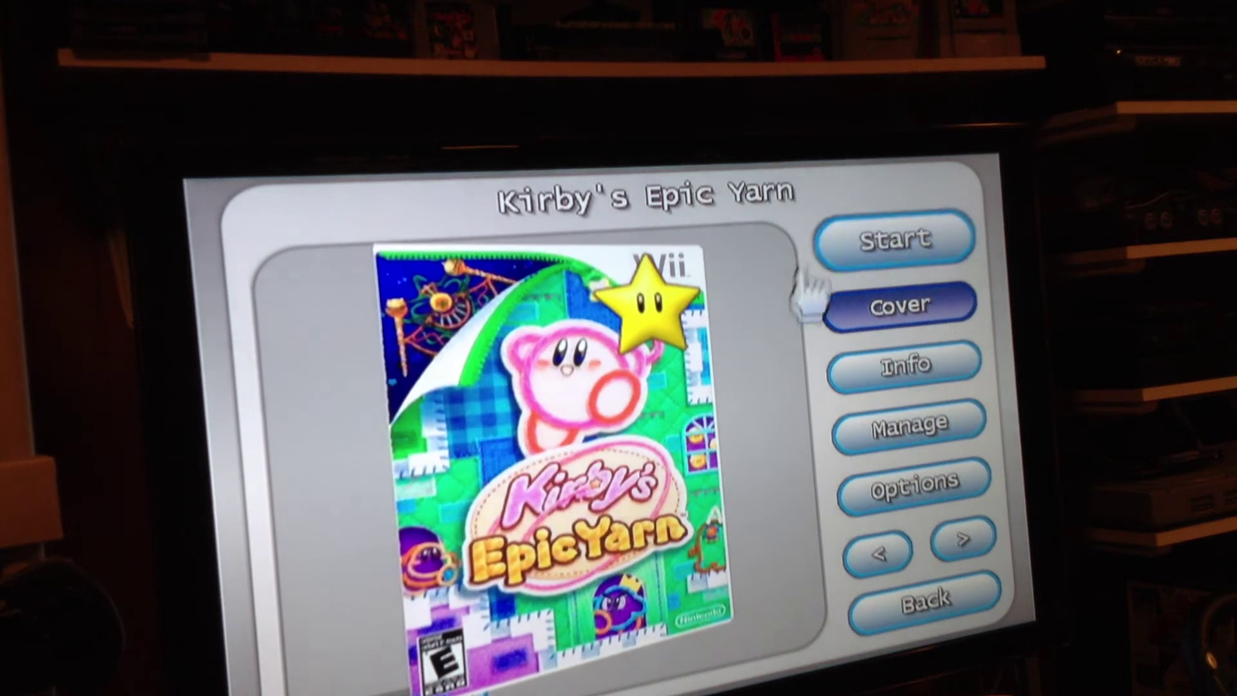
click(857, 237)
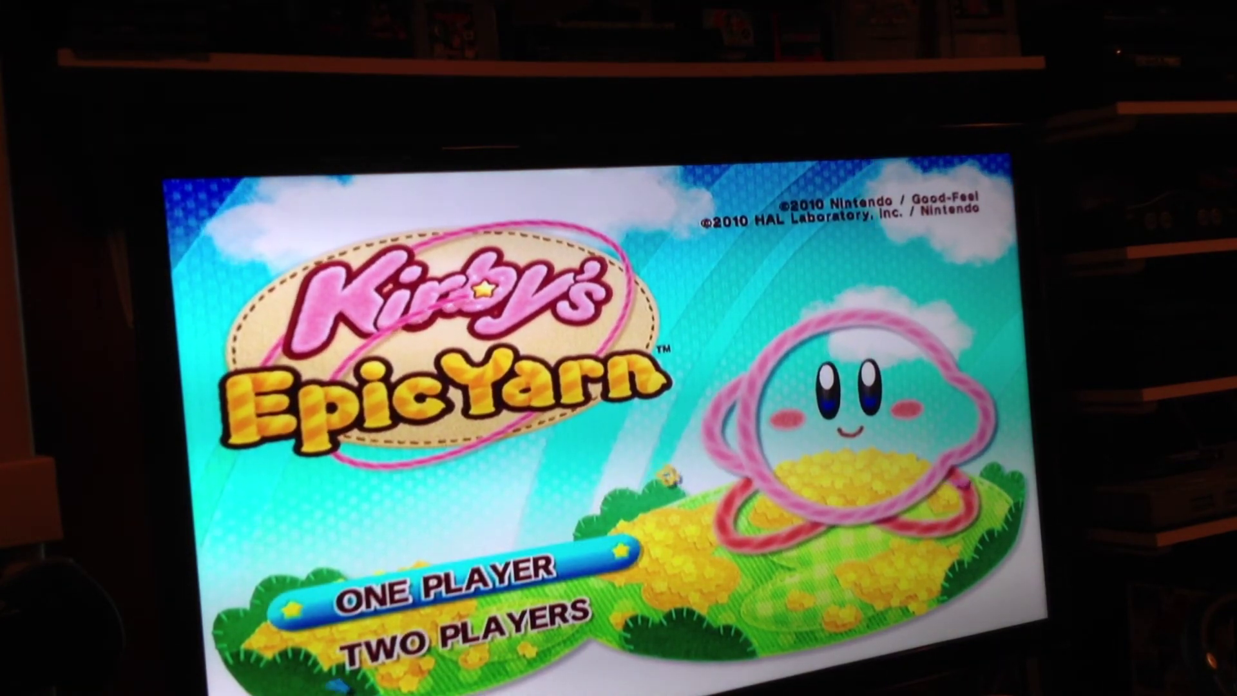
key(Home)
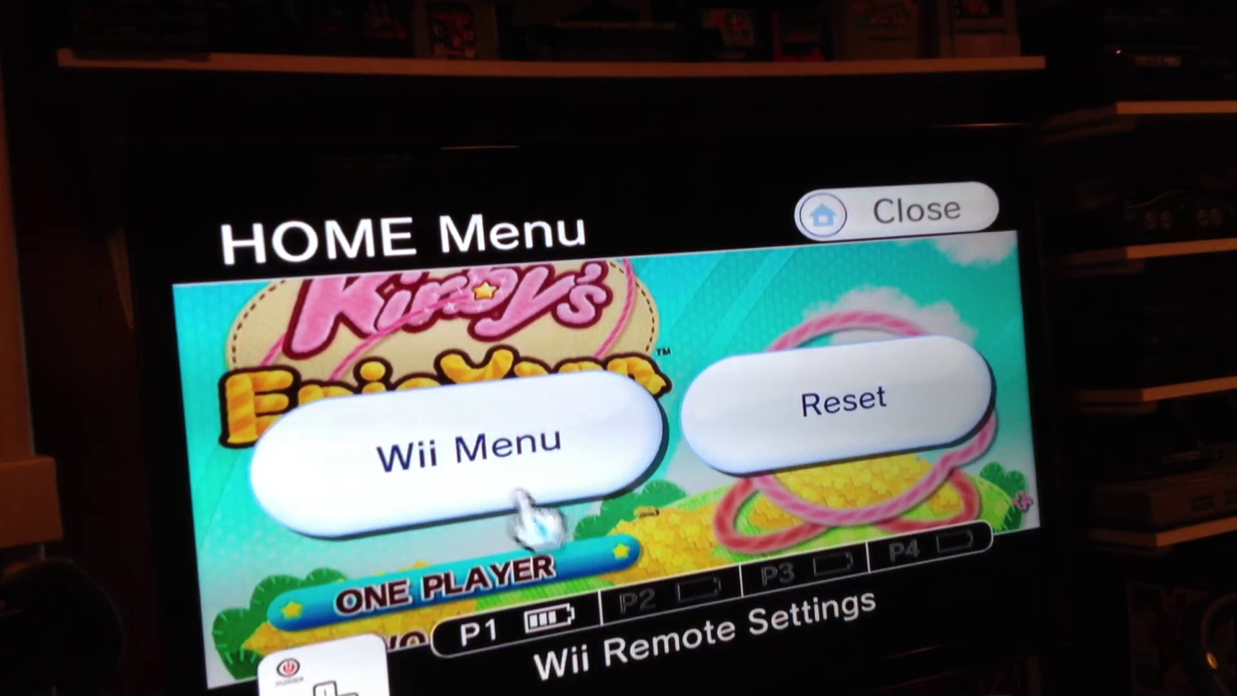
- Quit Kirby's Epic Yarn to the Wii Menu and open the Snes9x GX channel preview
click(638, 521)
click(629, 613)
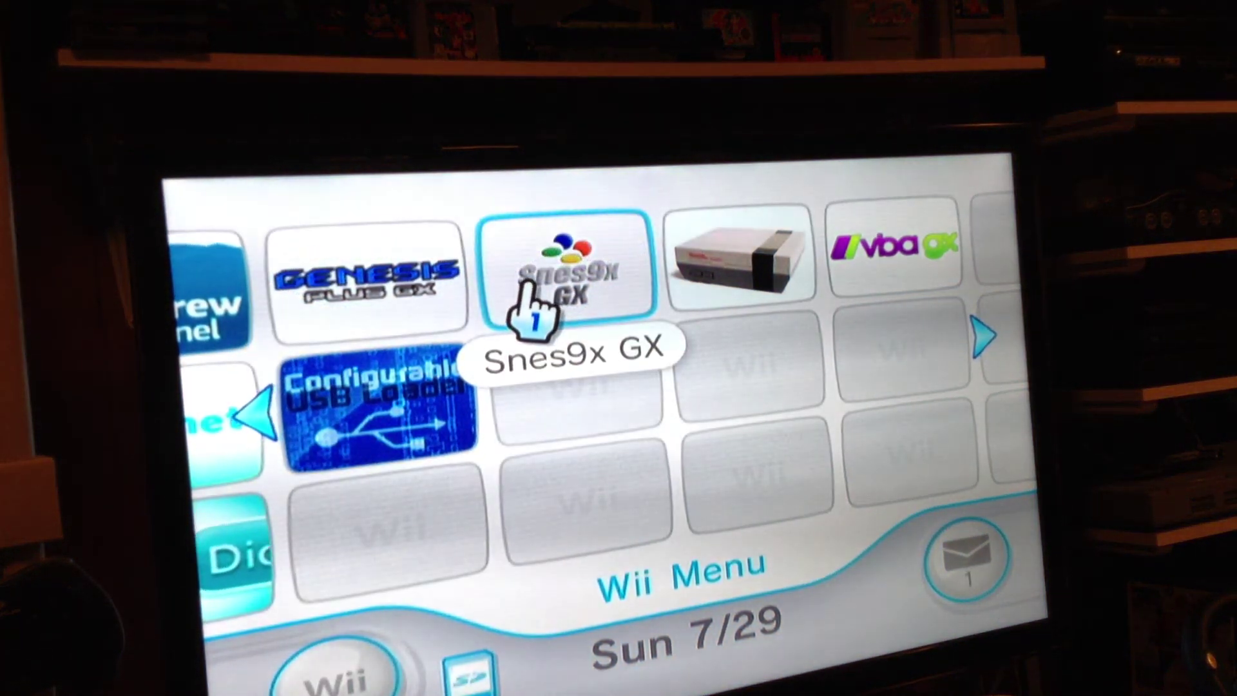
click(542, 309)
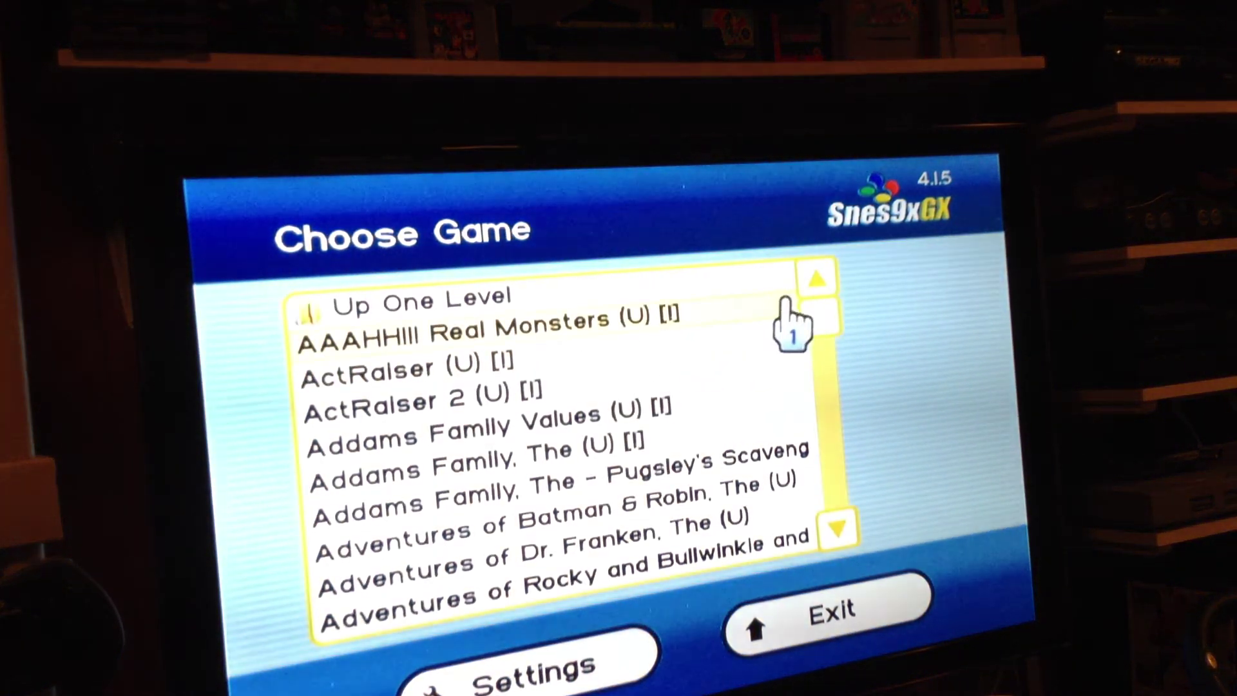
mouse_move(817, 318)
mouse_down()
mouse_move(822, 440)
mouse_move(821, 428)
mouse_up()
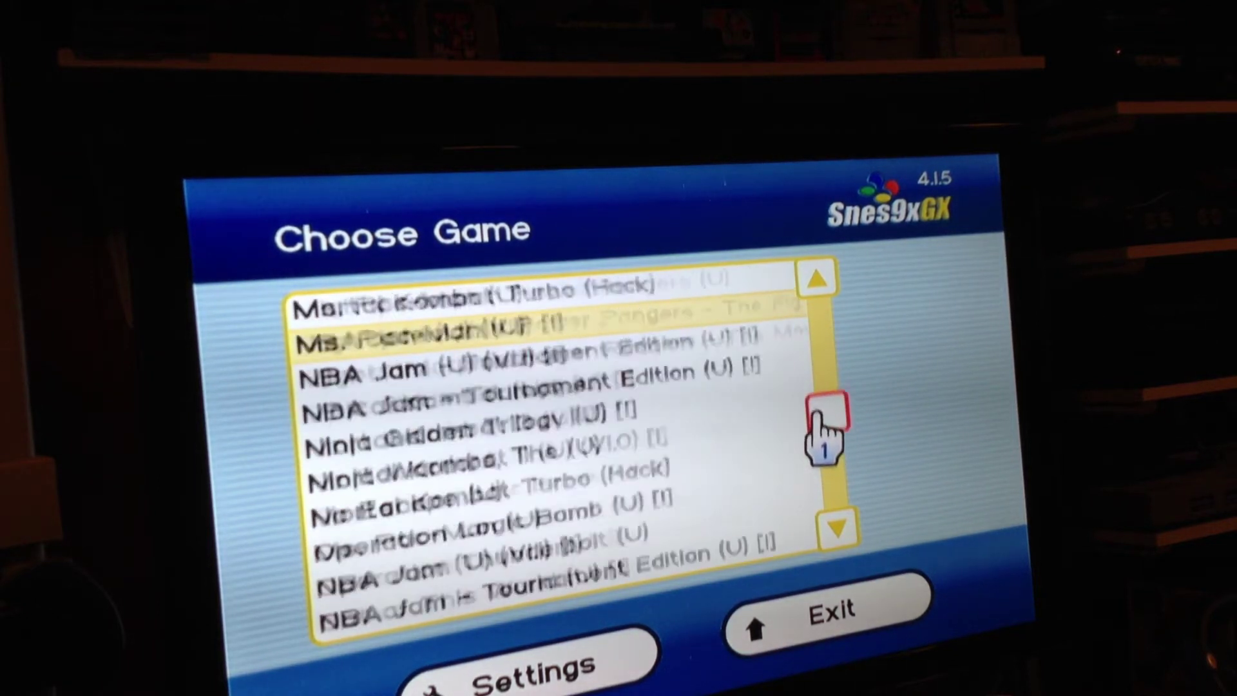